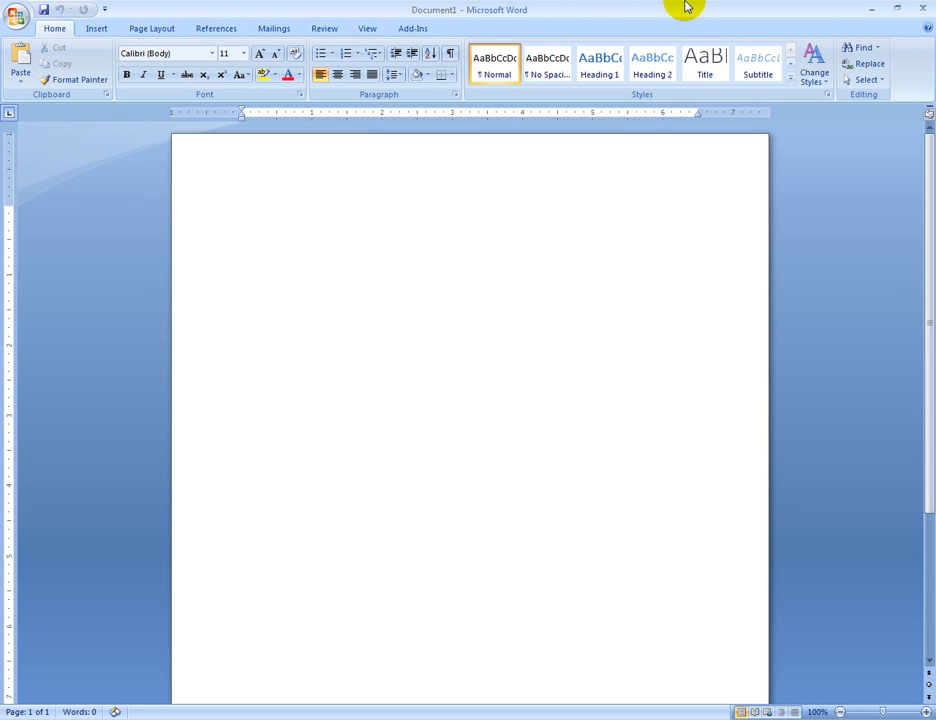
click(96, 28)
click(148, 28)
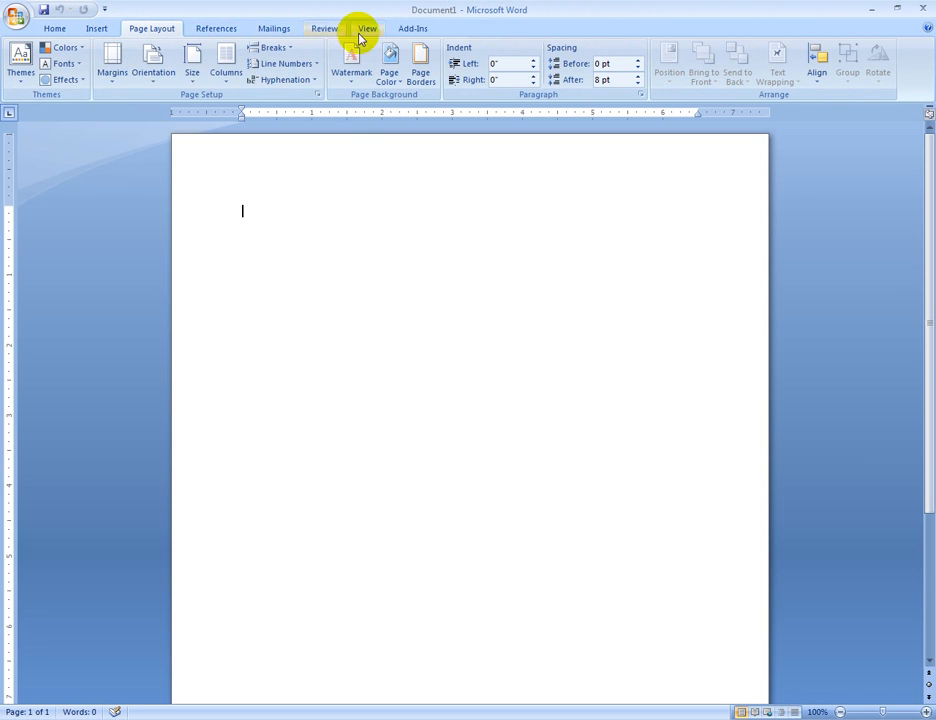
click(54, 28)
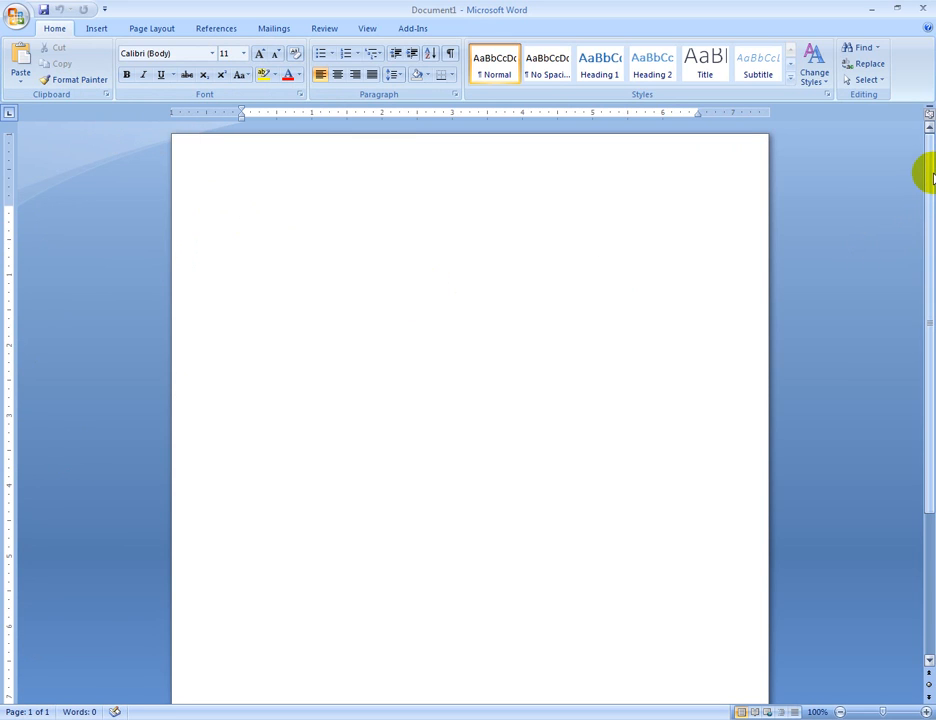
mouse_move(927, 166)
mouse_down()
mouse_move(928, 324)
mouse_move(928, 190)
mouse_move(921, 267)
mouse_move(930, 367)
mouse_move(928, 180)
mouse_up()
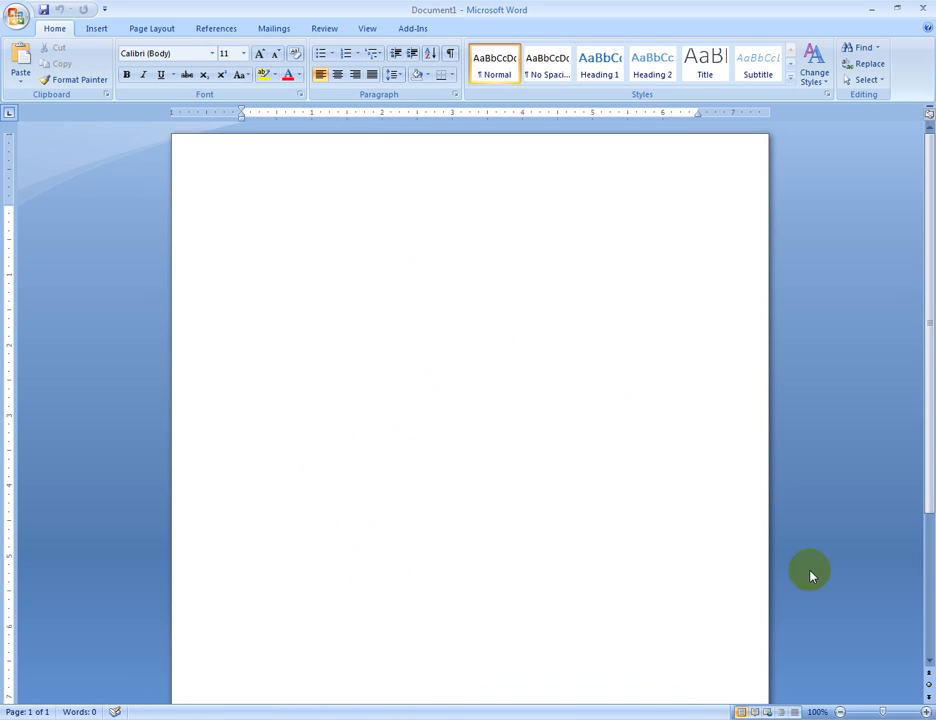
Switch the system tray's keyboard tool to Bangla typing and set the document's font size to 26
click(808, 719)
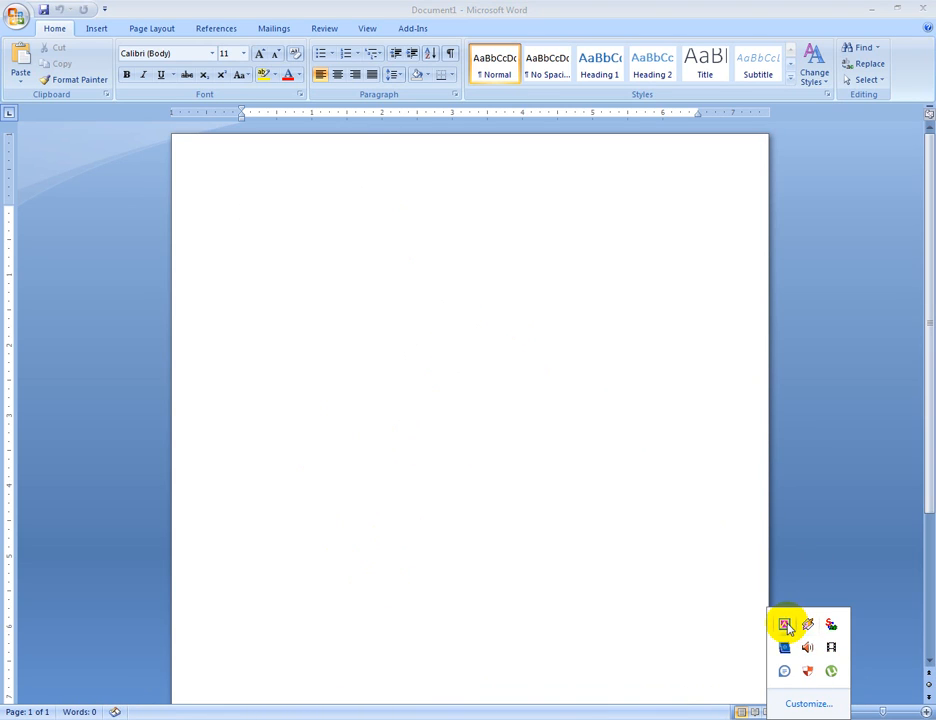
right_click(785, 626)
click(721, 538)
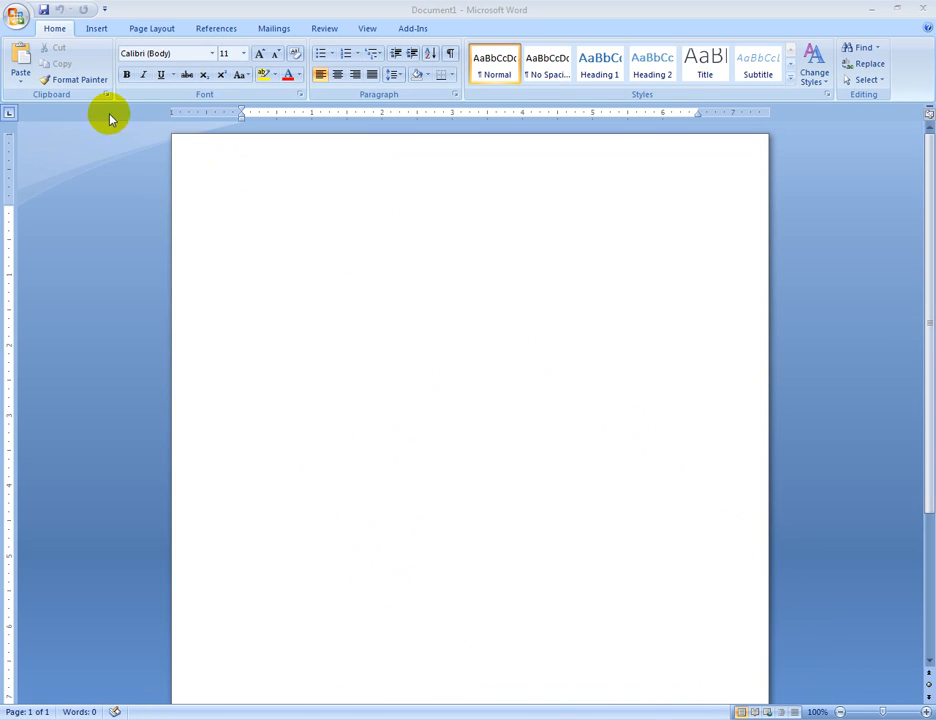
click(243, 54)
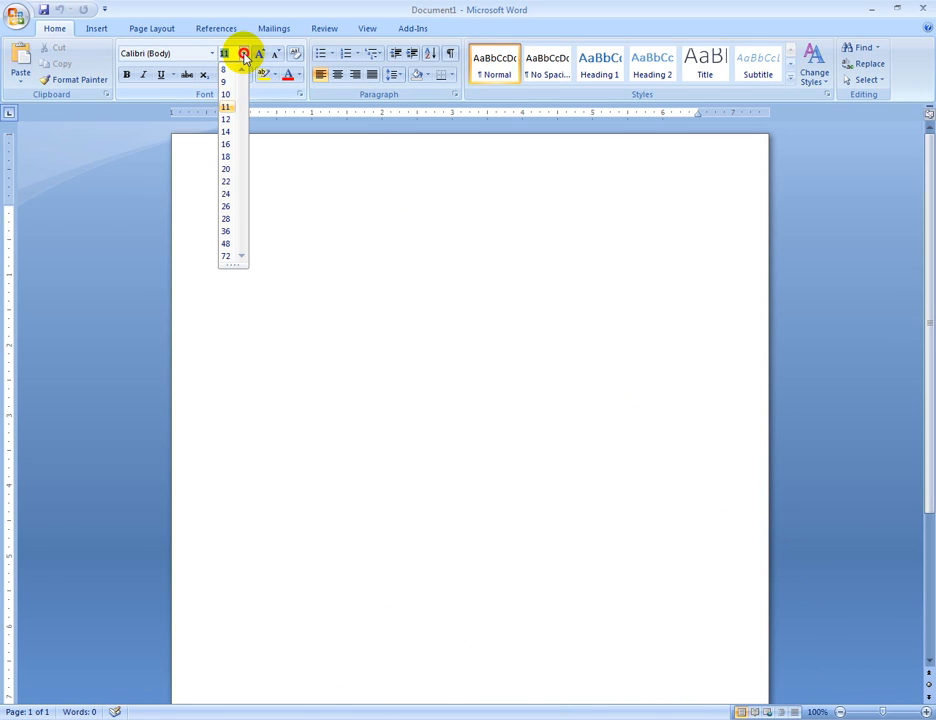
click(226, 206)
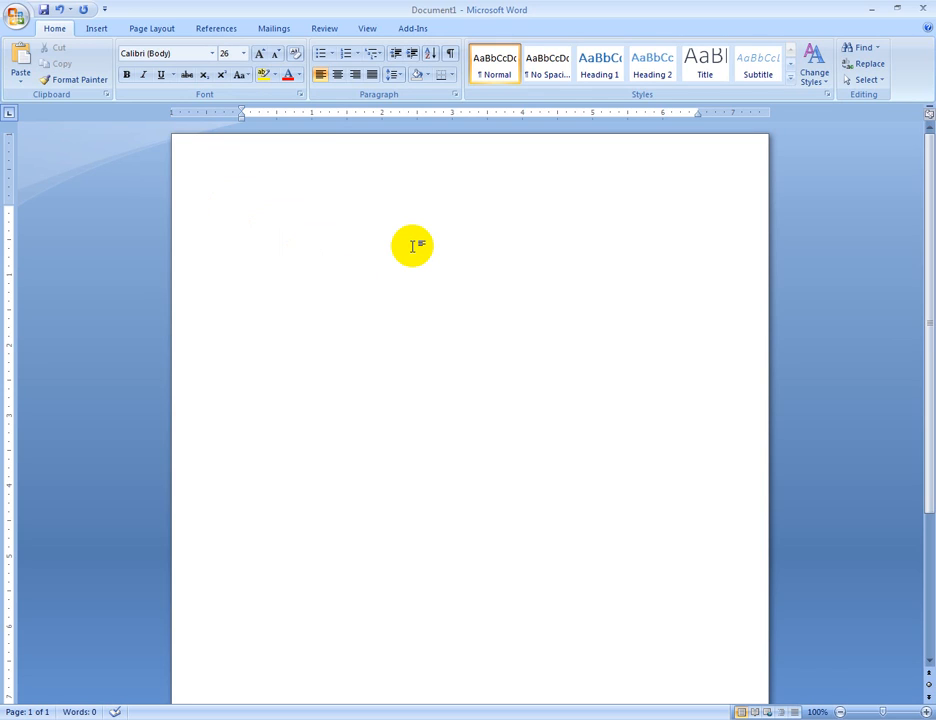
Write the Bangla heading "ওয়ার্ড প্রসেসিং কী?" on the first line of the blank document
text(ওয়অড)
key(BackSpace)
key(BackSpace)
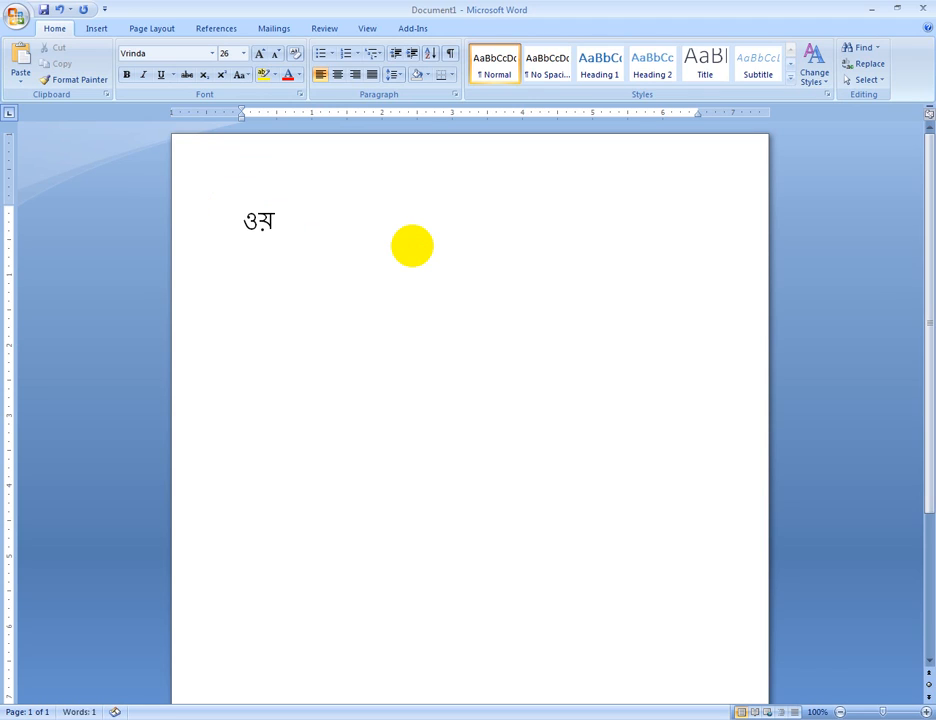
text(াডর)
text( প)
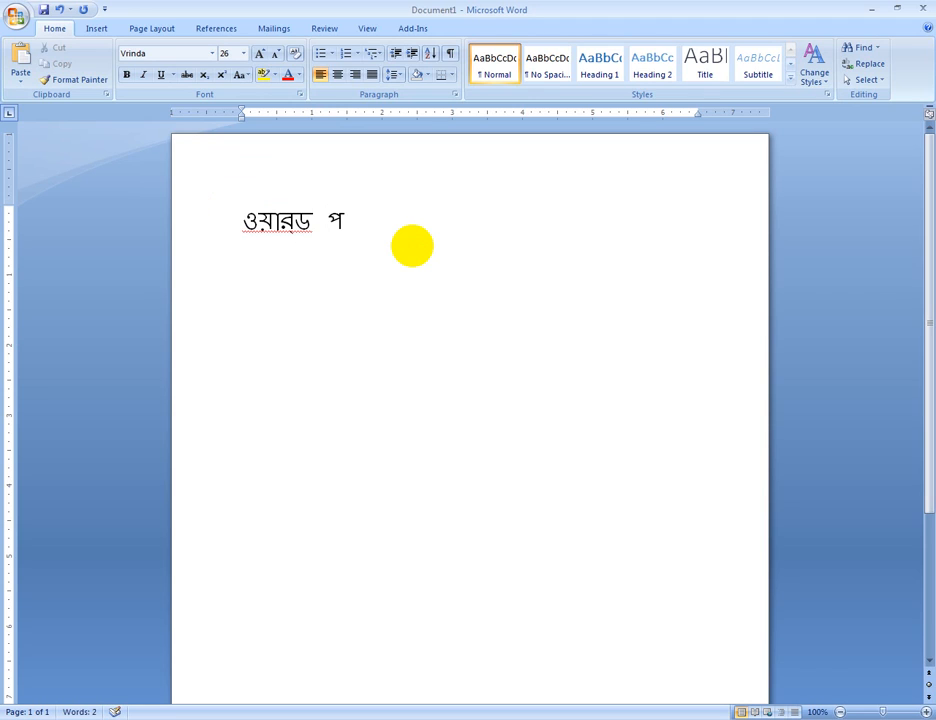
text(্রসেসিং ক)
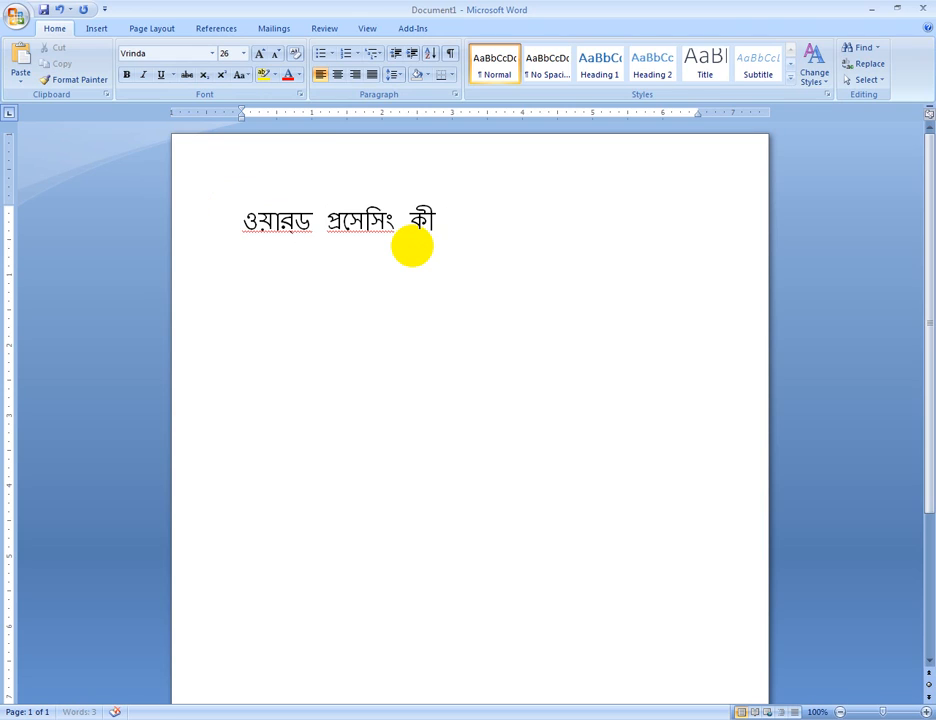
text(ী?)
text(ওয়ারড)
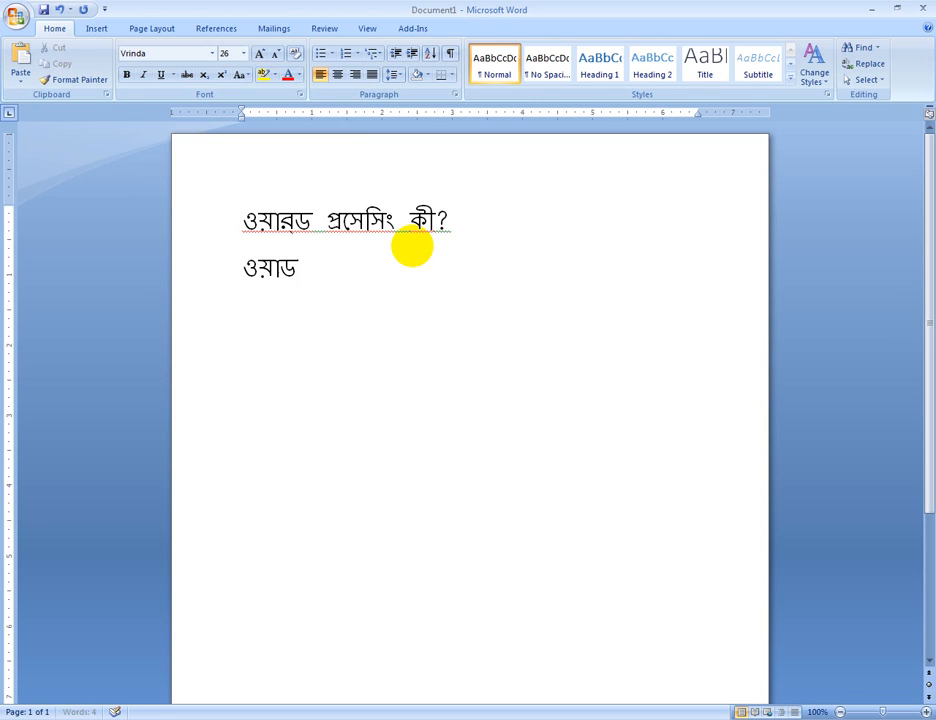
text( প্র)
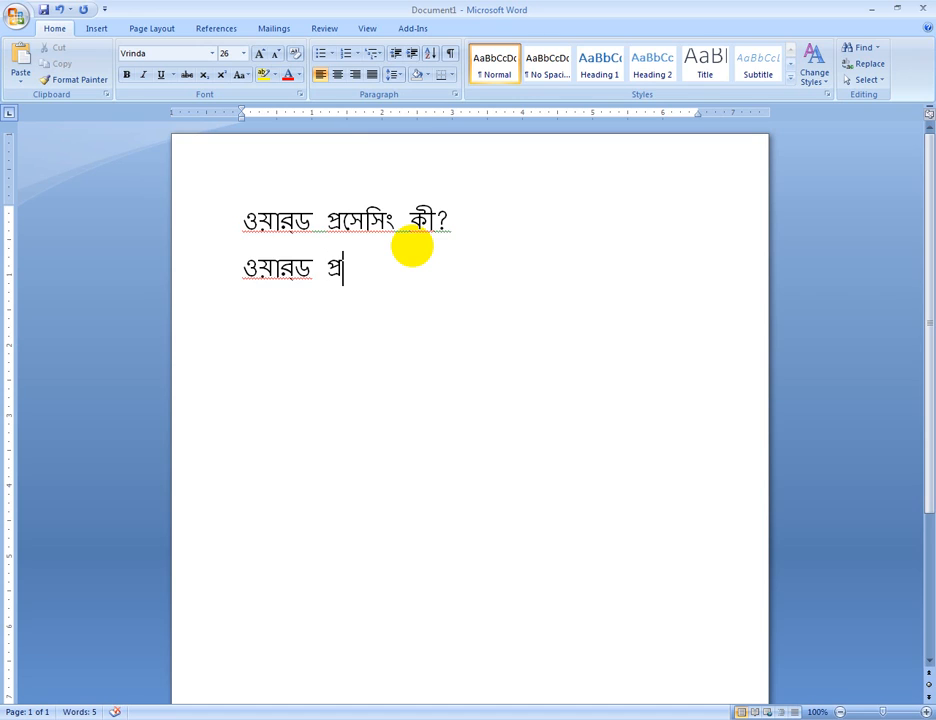
text(সেসি)
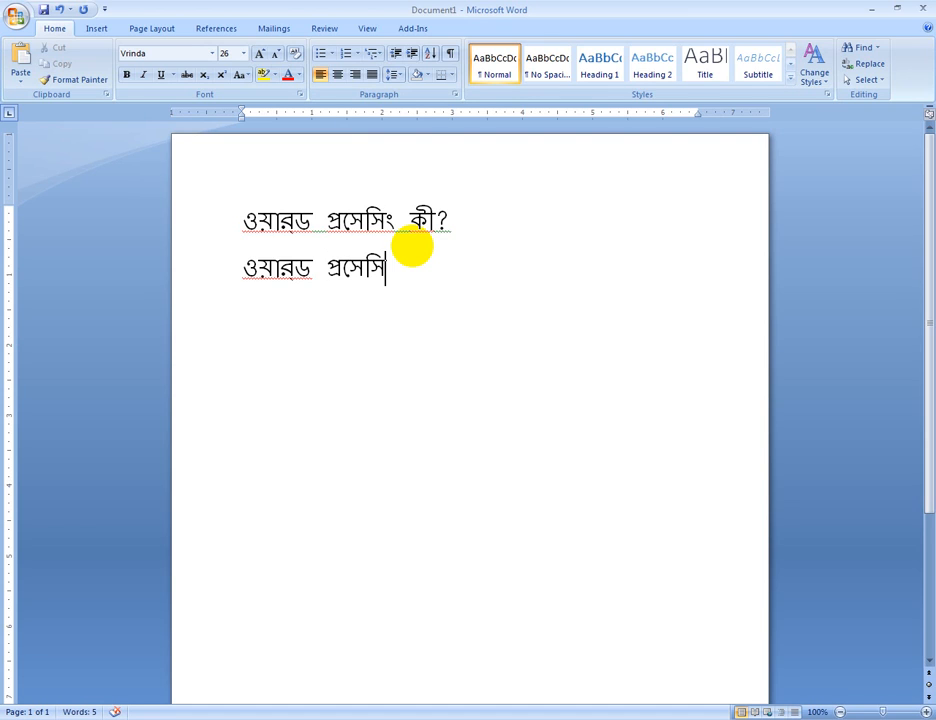
text(ং দুটি)
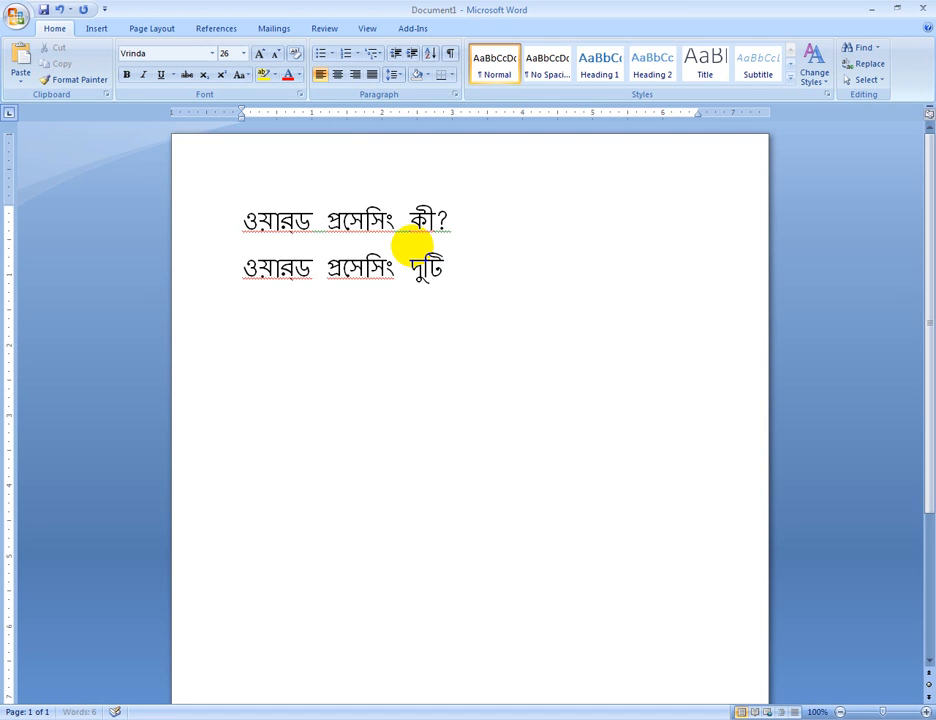
text( অ)
text(লা)
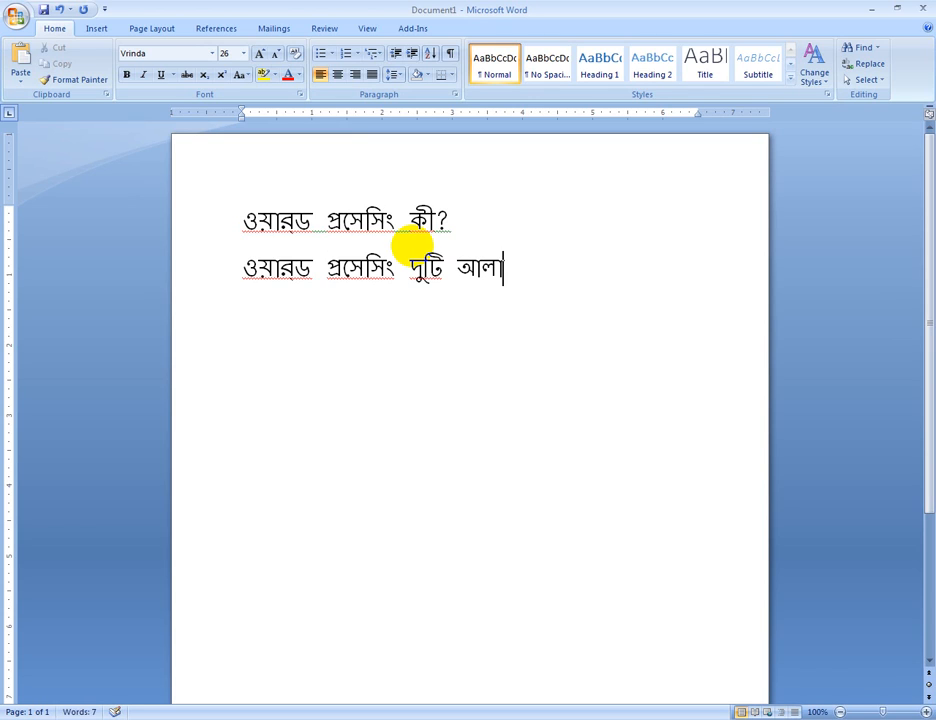
text(দা শব্দ)
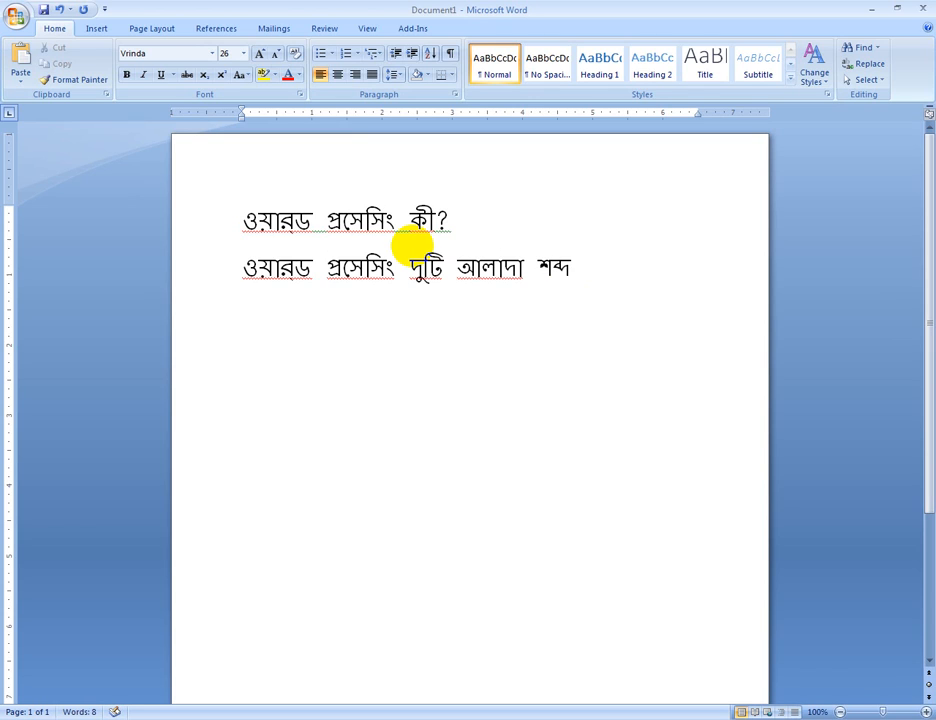
text(। ওয়া)
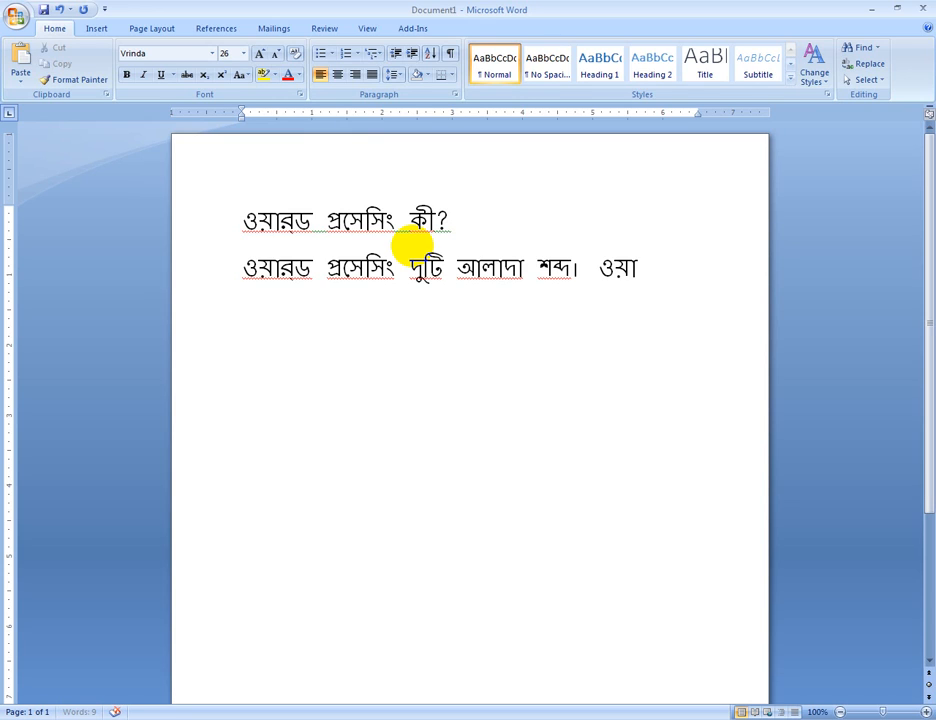
text(রড বলতে)
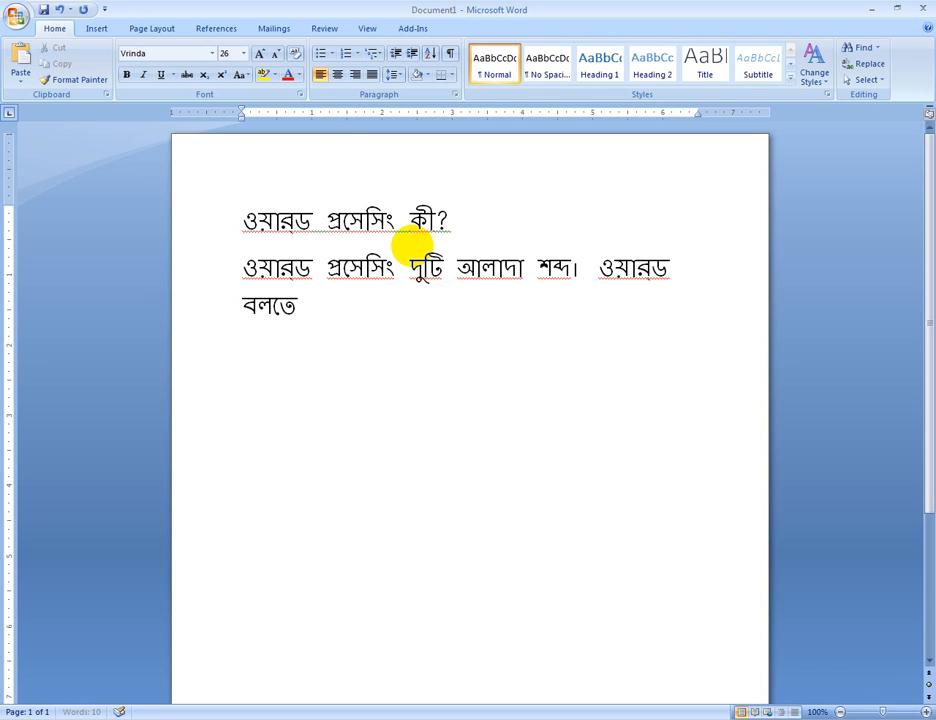
text( বুঝায় )
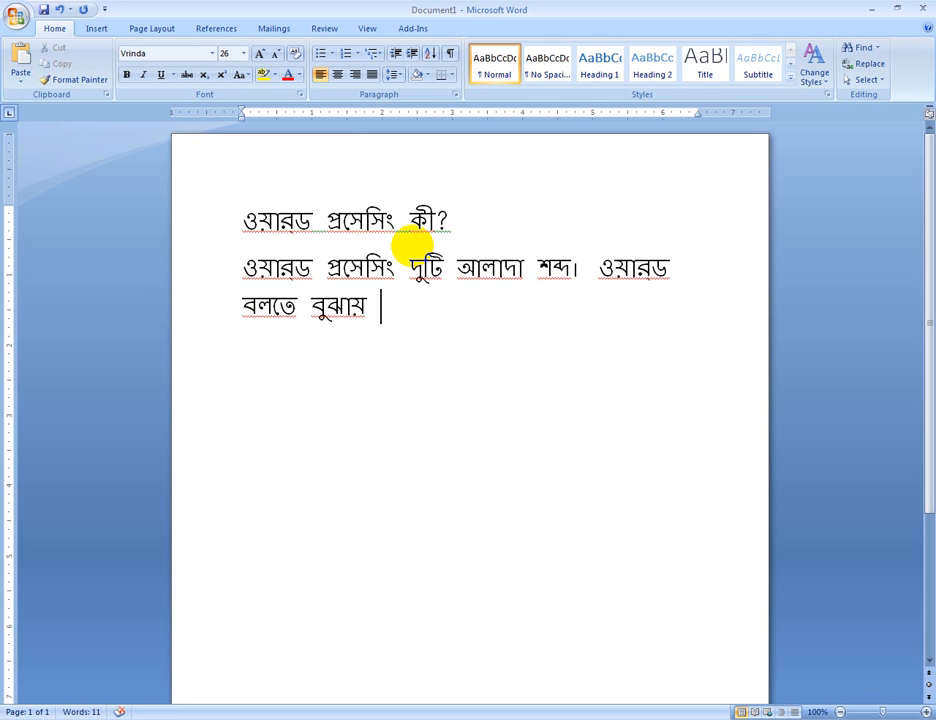
text(শব্দ এবং প্র)
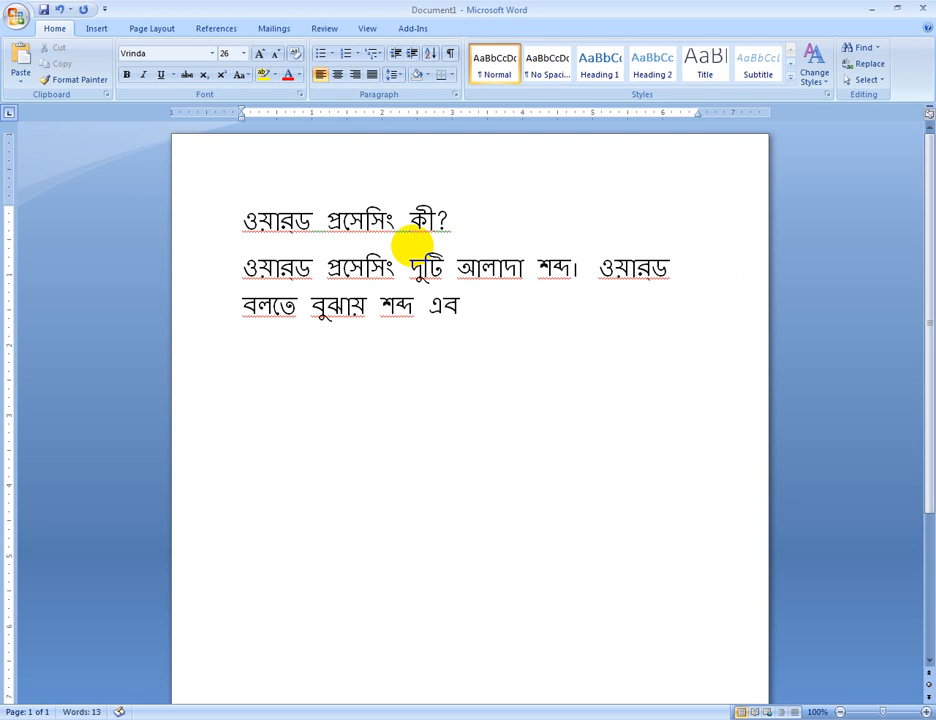
text(সেসিং ব)
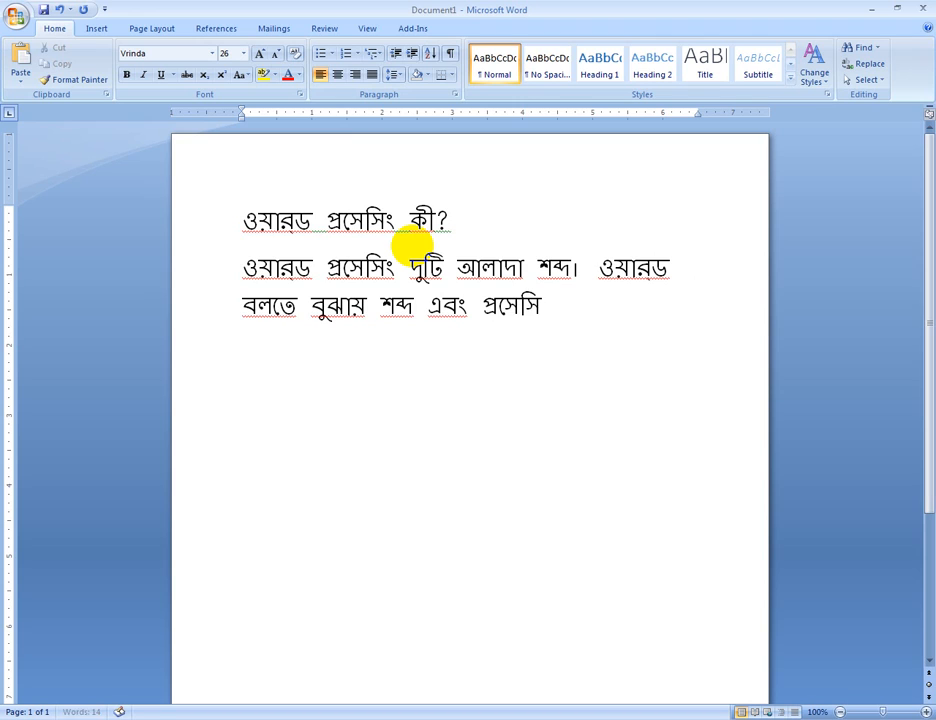
text(লতে বু)
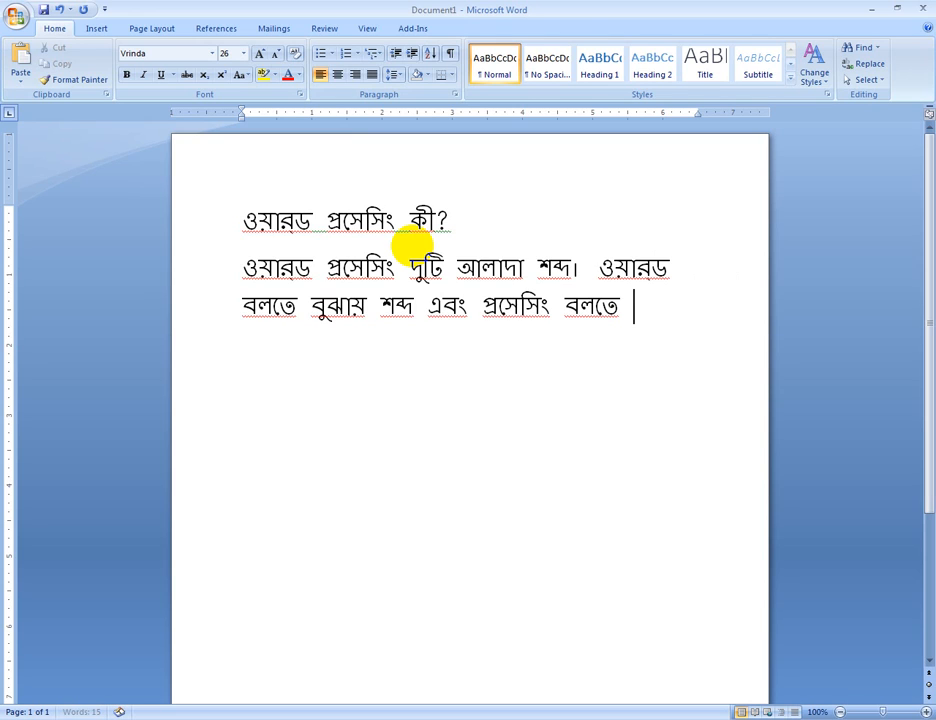
text(ঝায়)
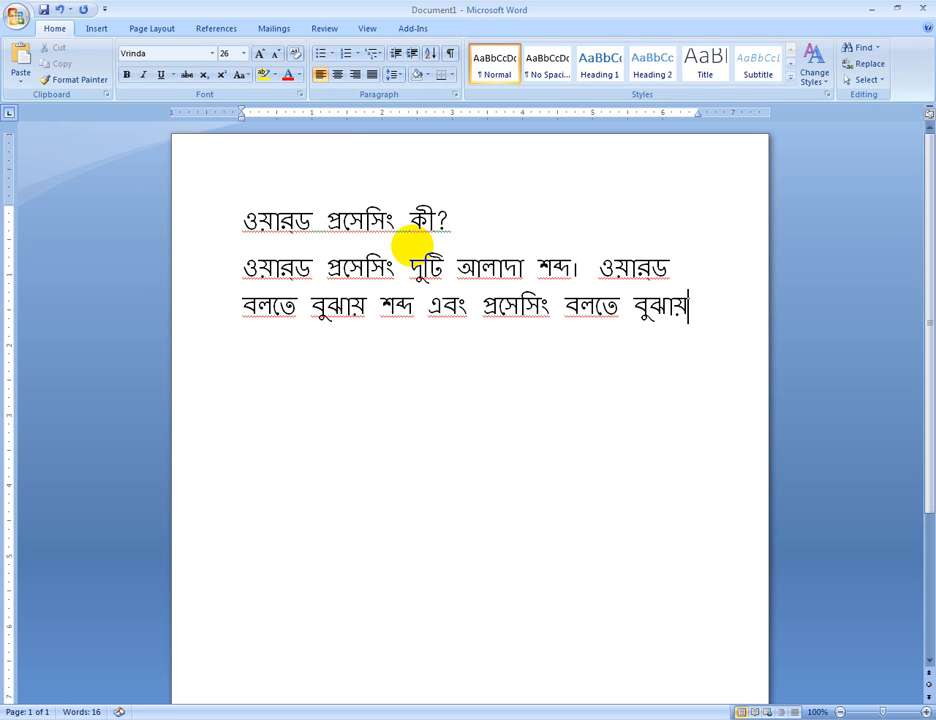
text( প্রক্রি)
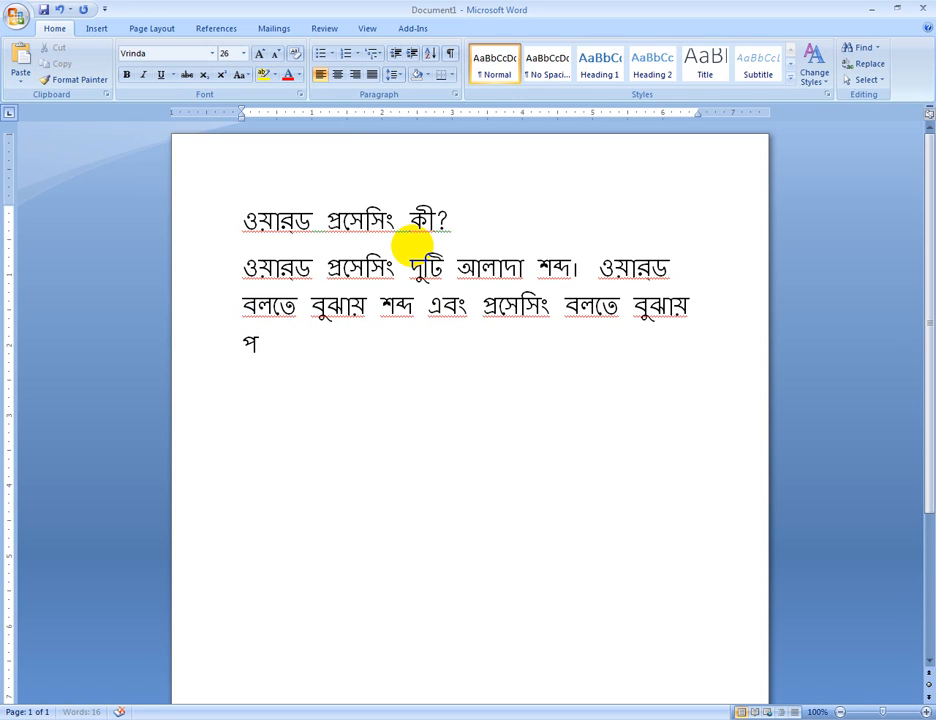
text(য়া)
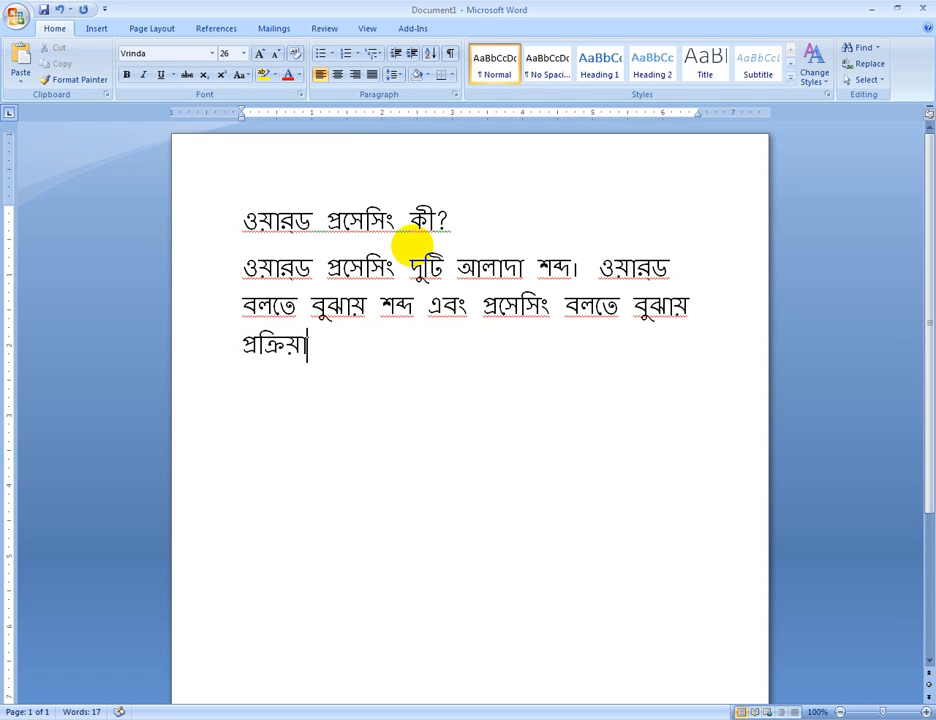
text(করণ।)
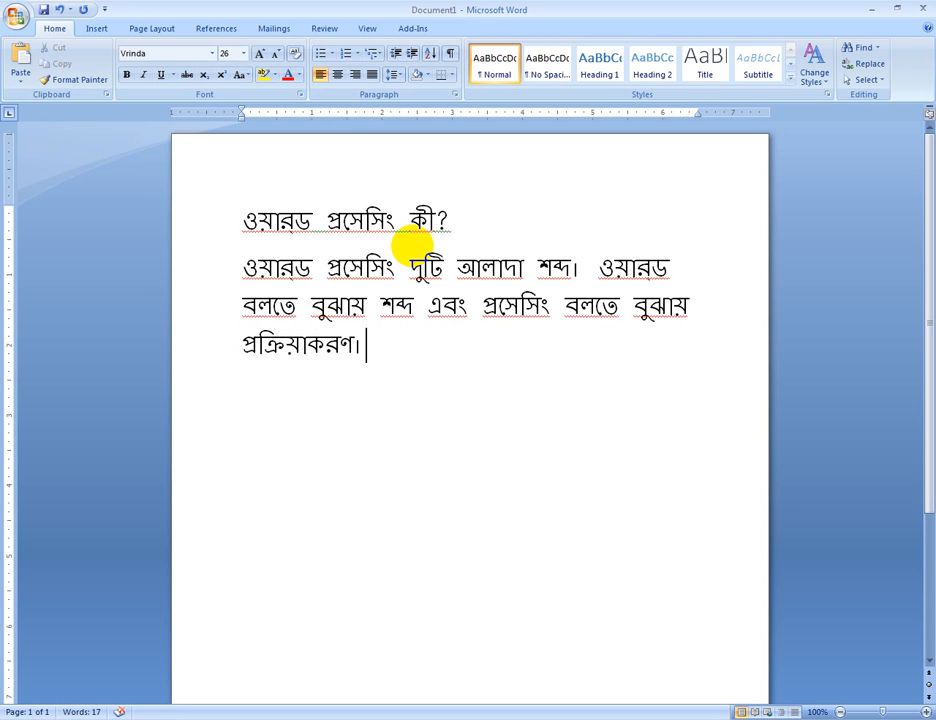
Continue the paragraph by starting a new sentence with "সুতরাং ওয়ার্ড প্রসেসিং বলতে বুঝায় কম্পিউটার ব্যবহার করে"
text(সুত)
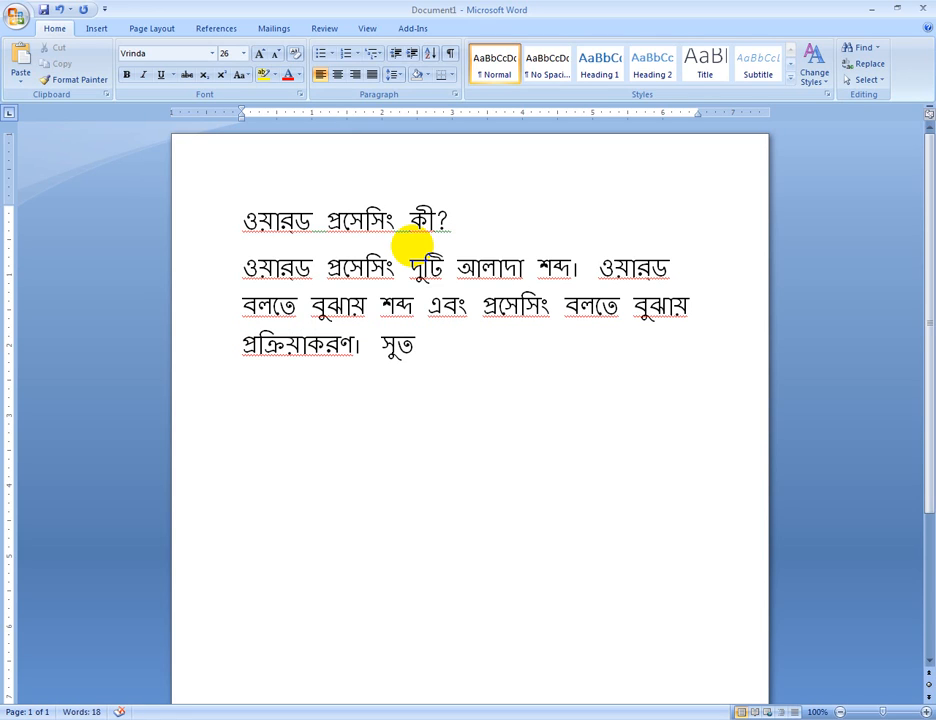
text(রাং ওয়া)
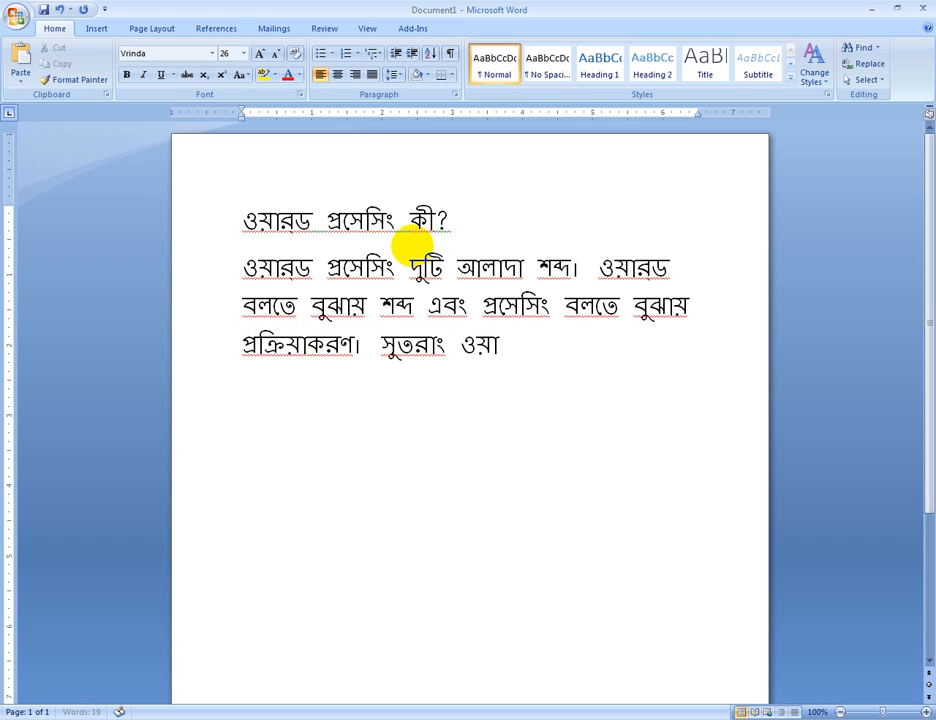
text(র্ড প্রসে)
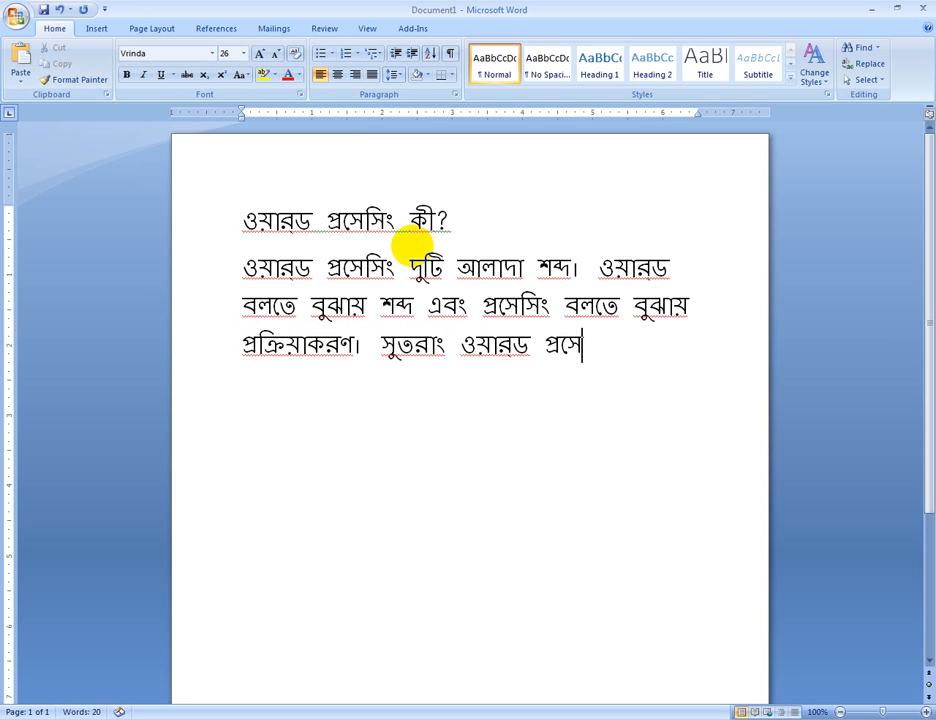
text(সিং বলতে)
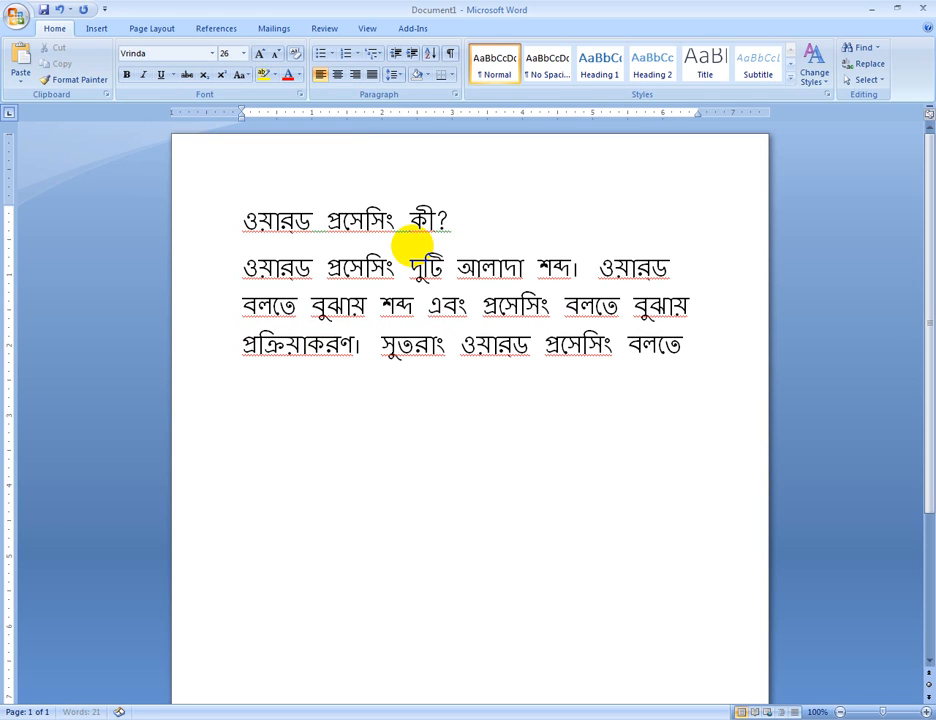
text( বুঝায়)
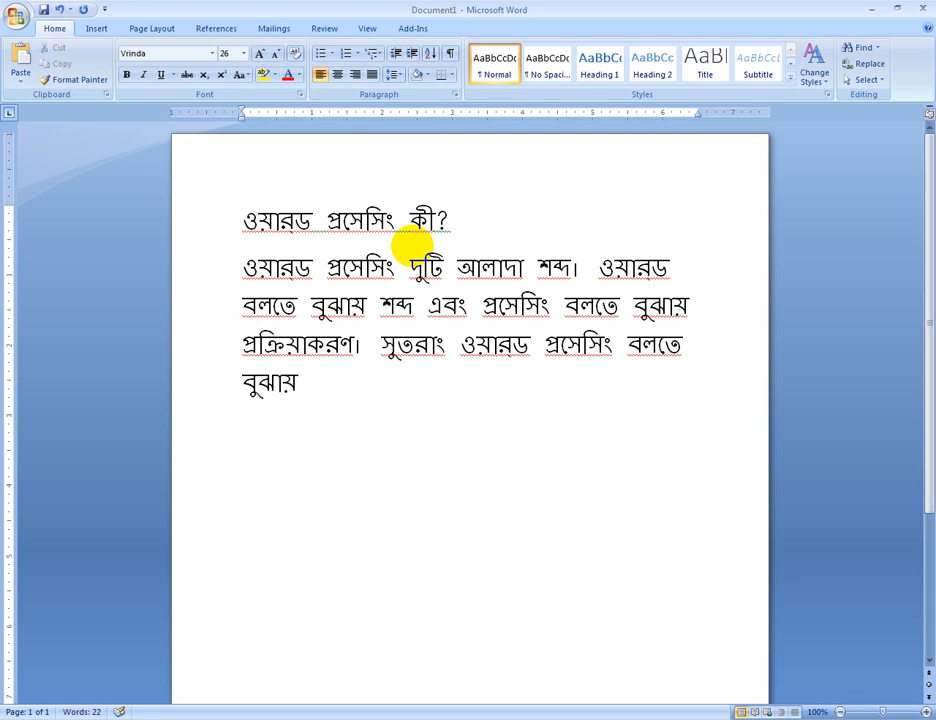
text( কম্প্)
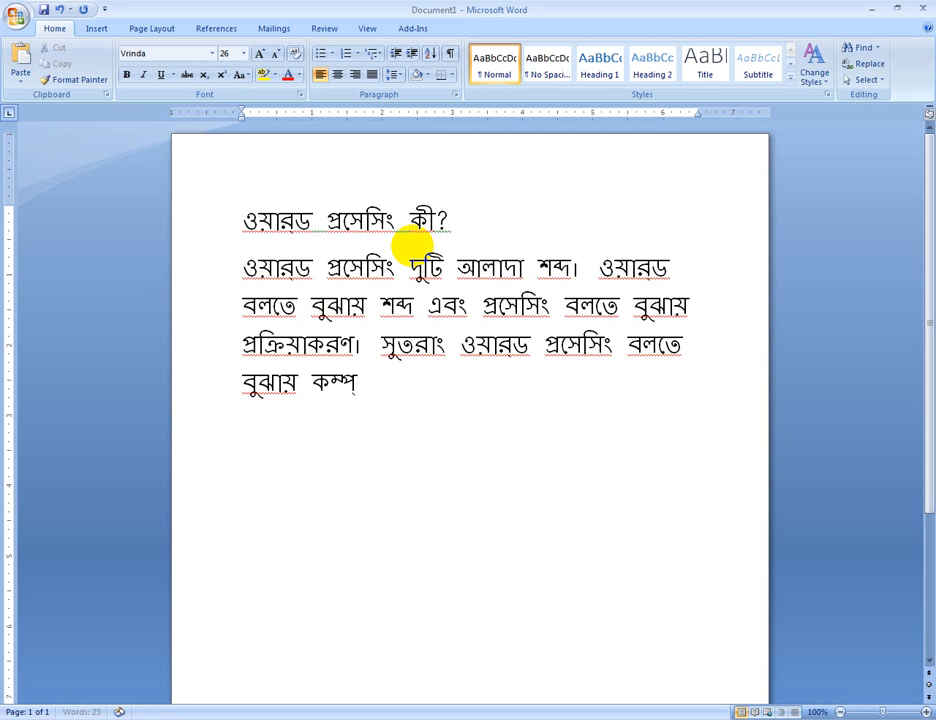
key(BackSpace)
text(িউটার ব্য)
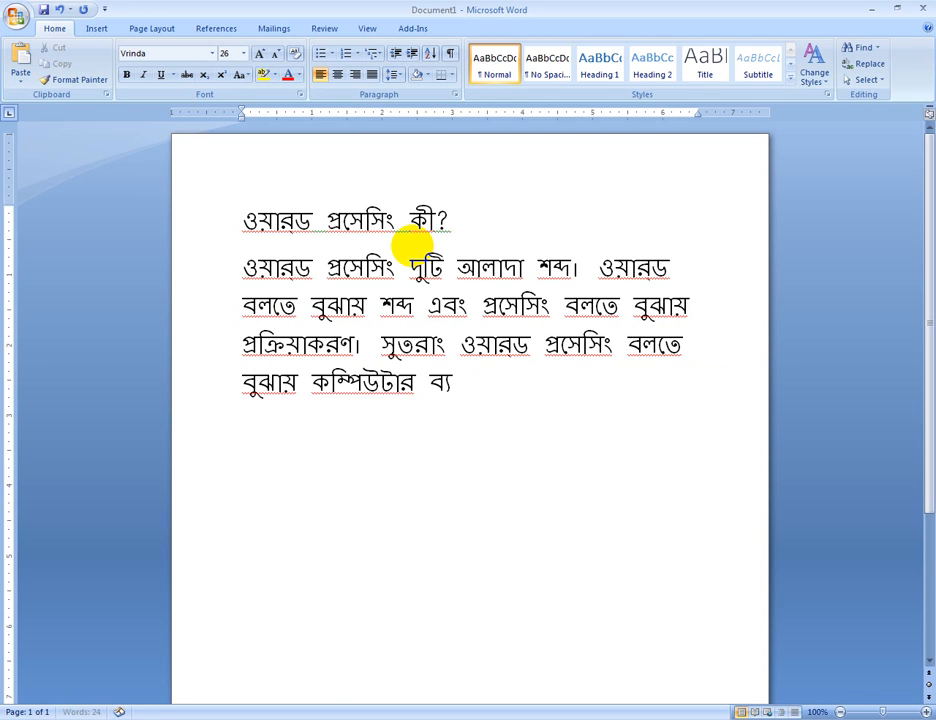
text(বহার করে)
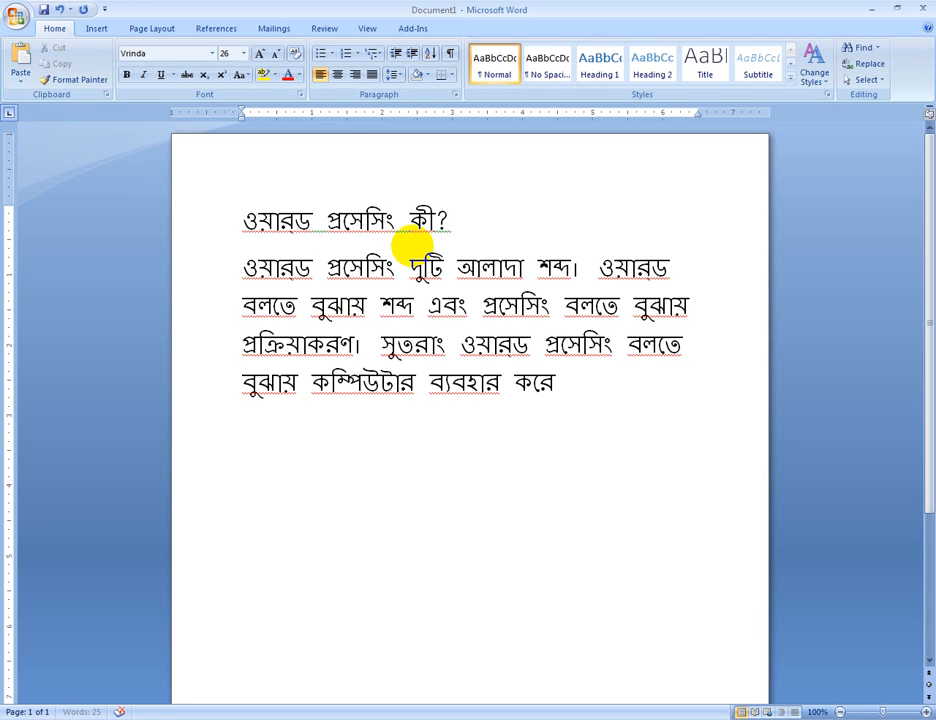
text( শব্দকে প্রক)
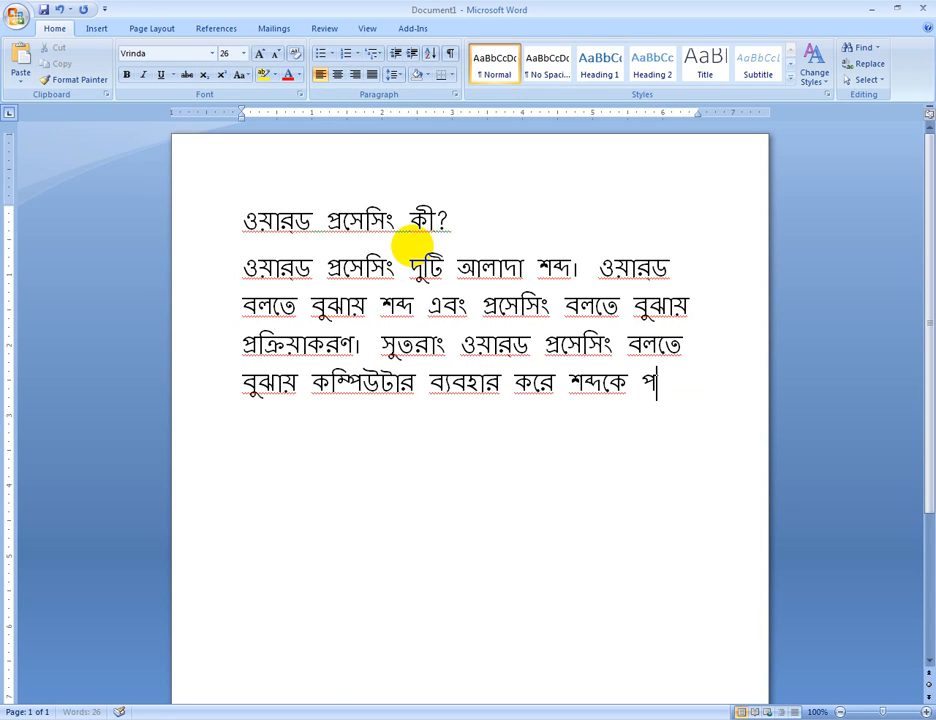
text(্রিয়া)
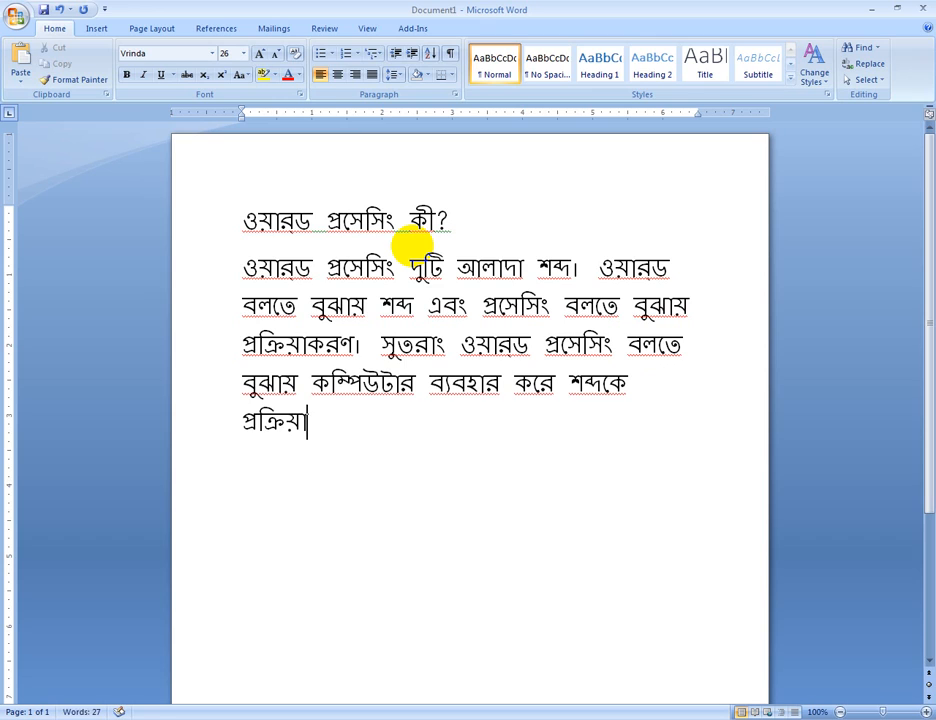
text(করণ করে)
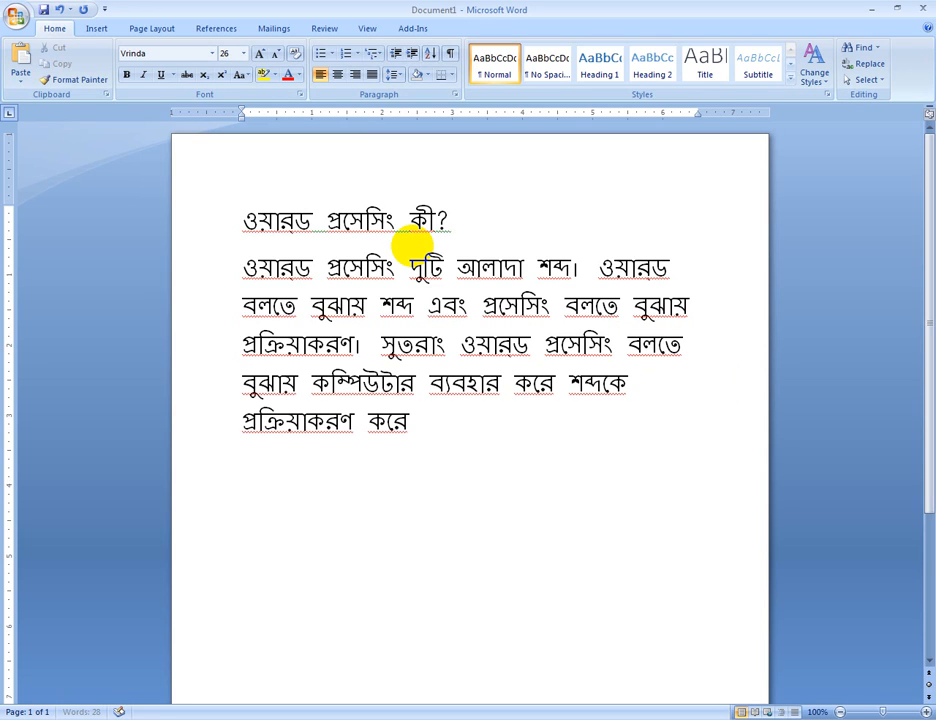
text( ডকুমেন্ট)
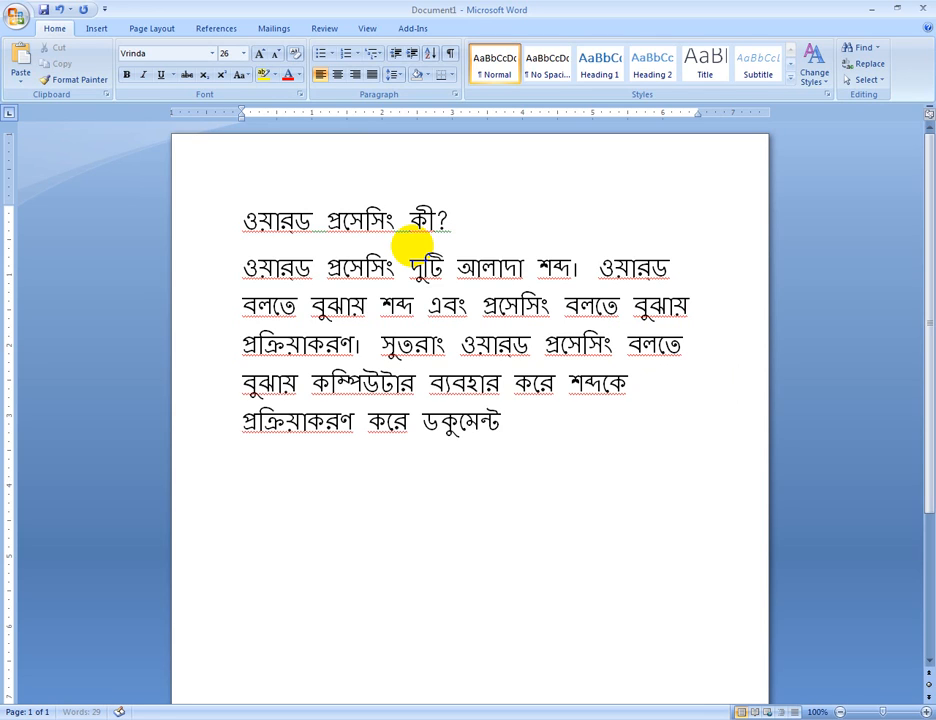
text( তৈ)
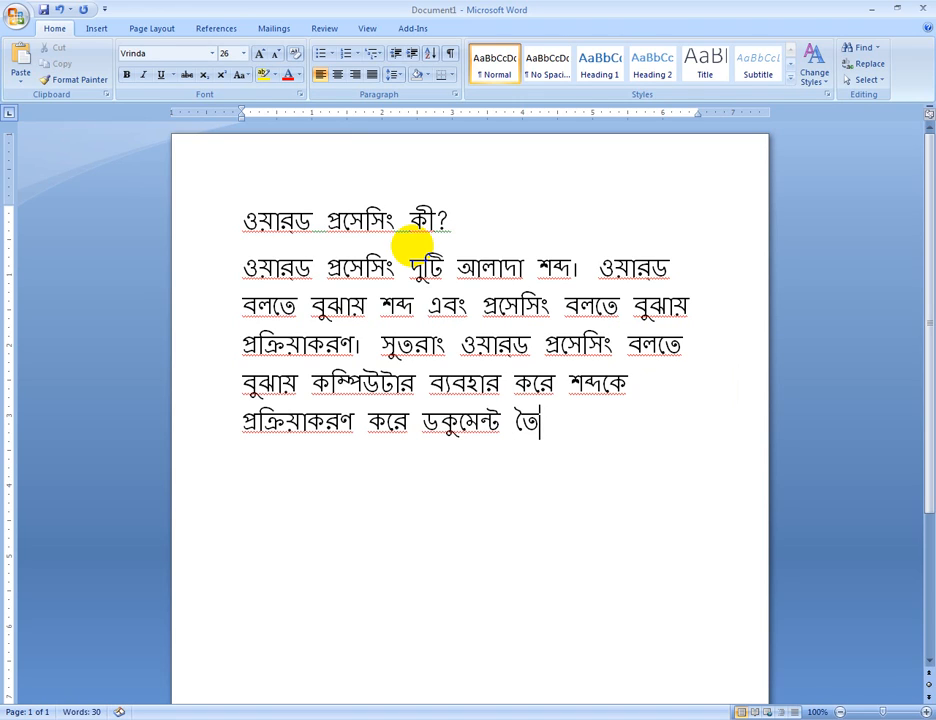
text(রি করা।)
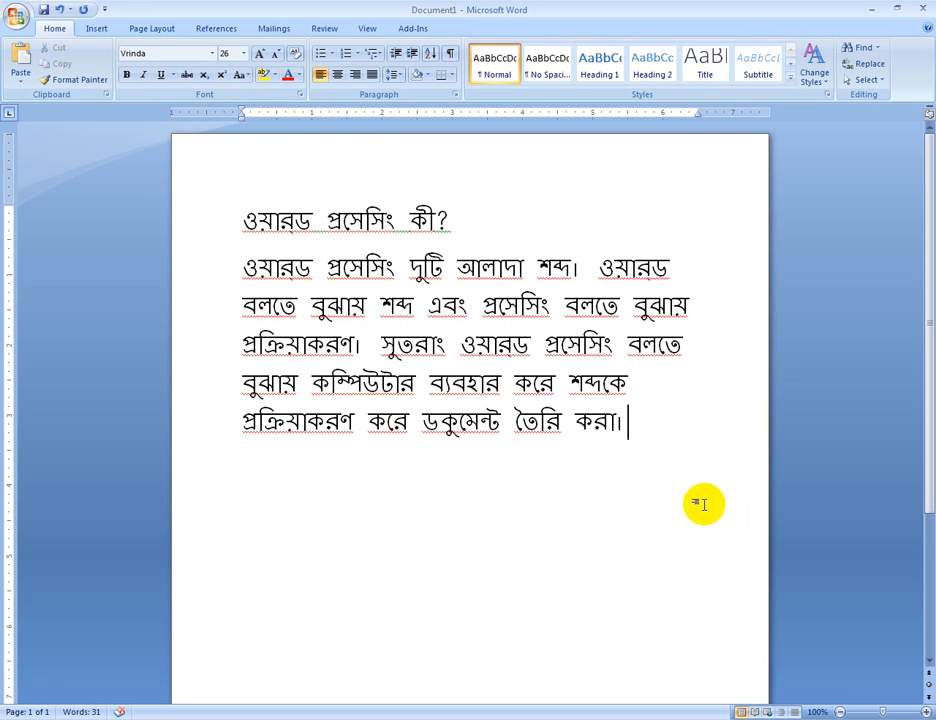
click(661, 426)
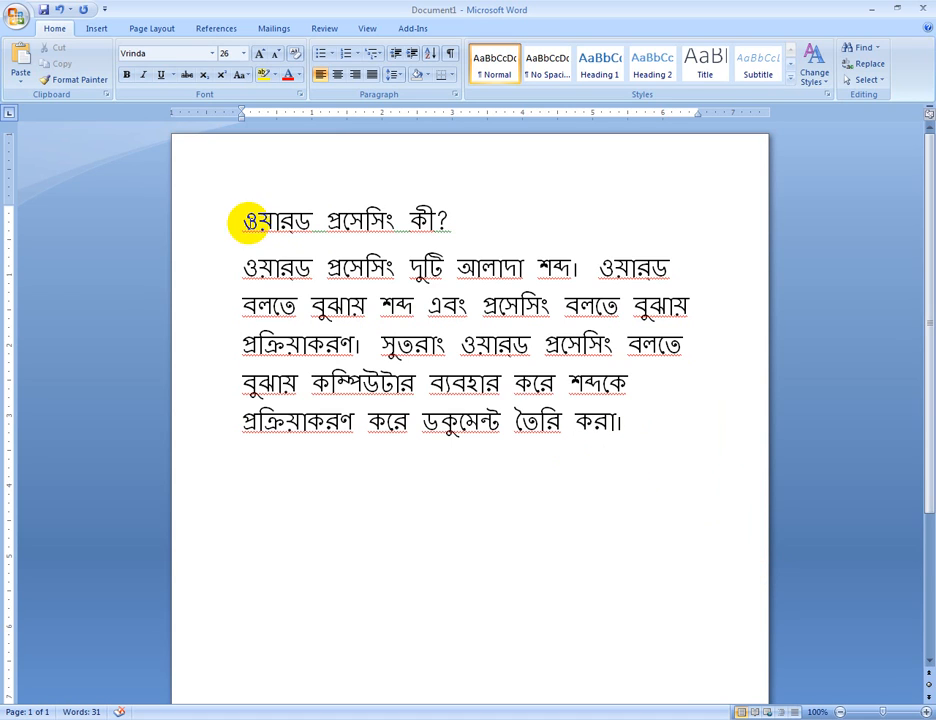
drag(247, 224, 678, 414)
click(389, 332)
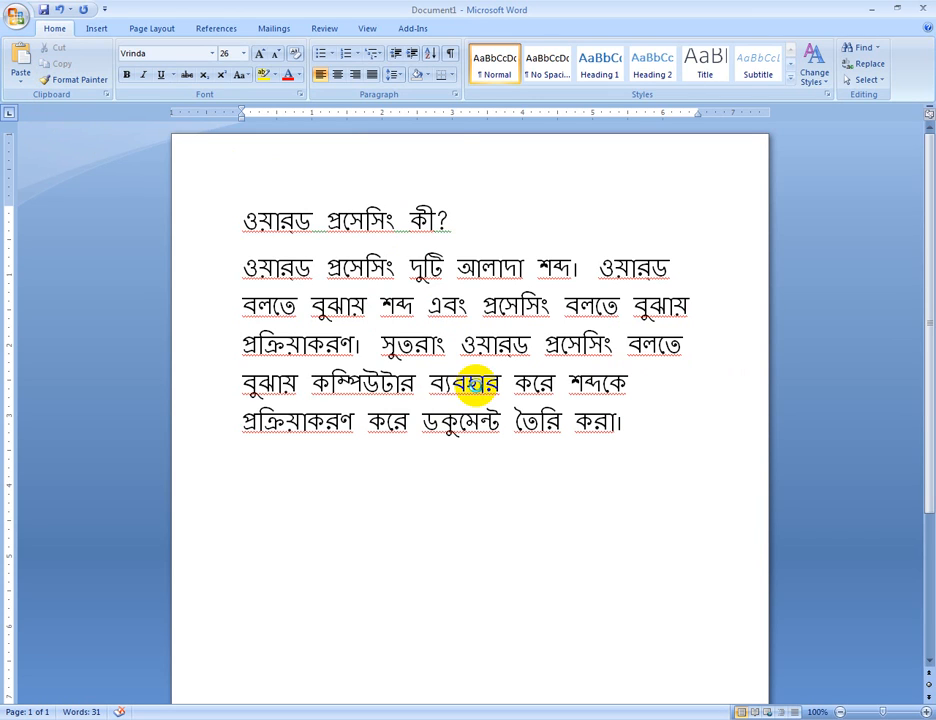
Save the document as a Word Document named "MS WORD 1ST CLASS" in the Documents library
key(ctrl+s)
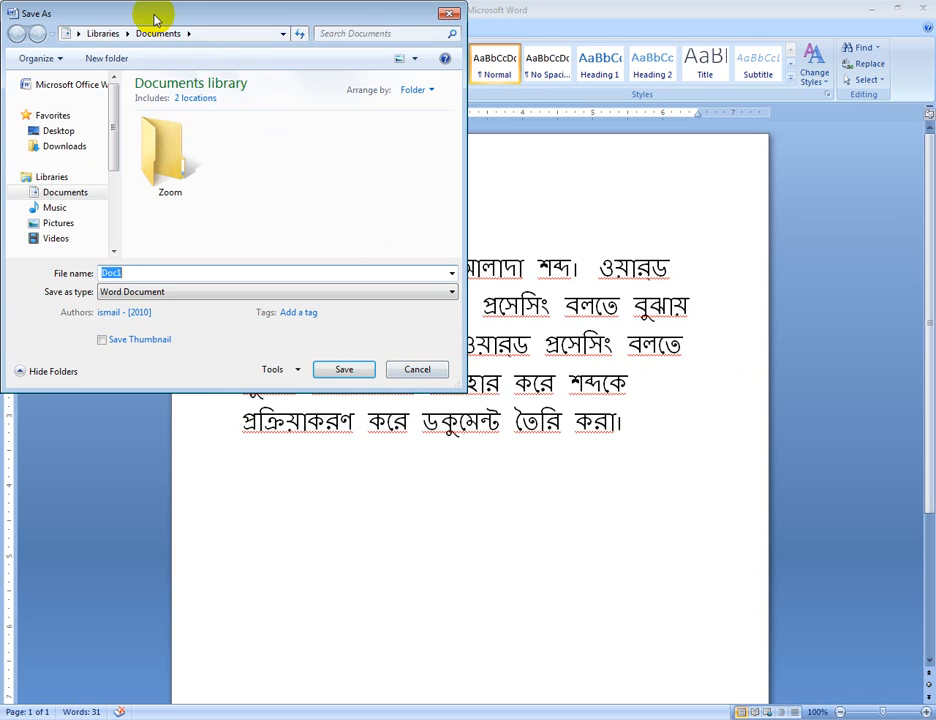
drag(155, 19, 328, 236)
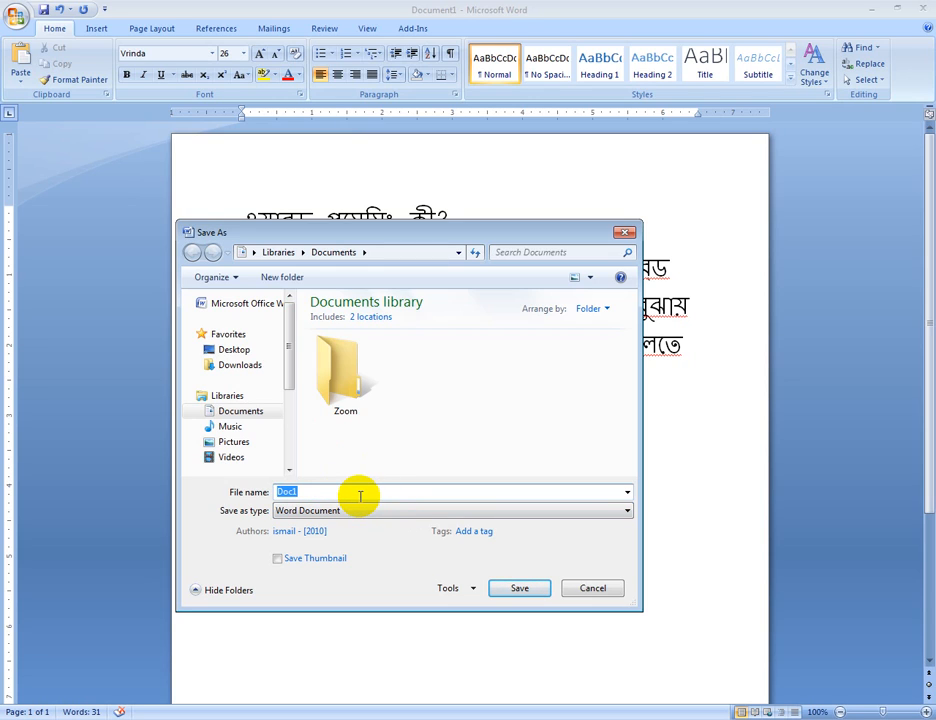
click(808, 718)
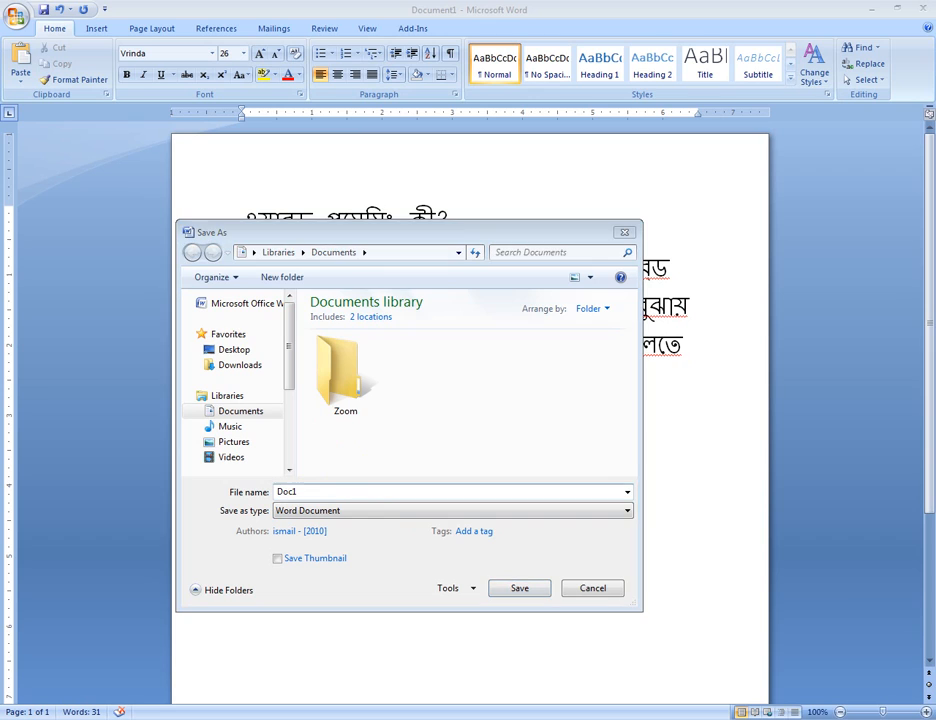
click(785, 628)
click(385, 490)
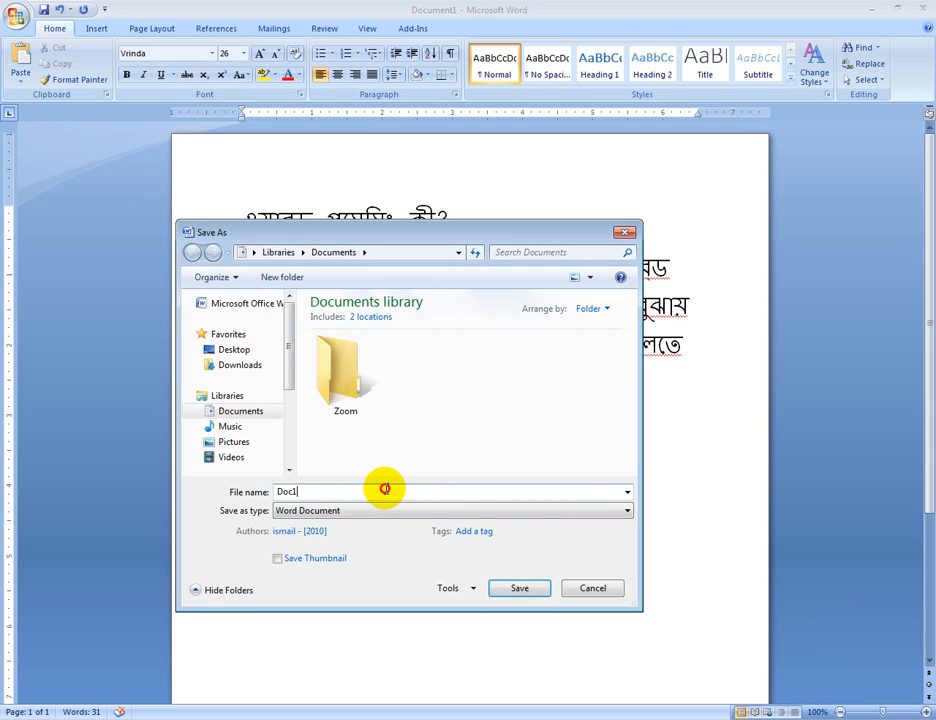
double_click(385, 490)
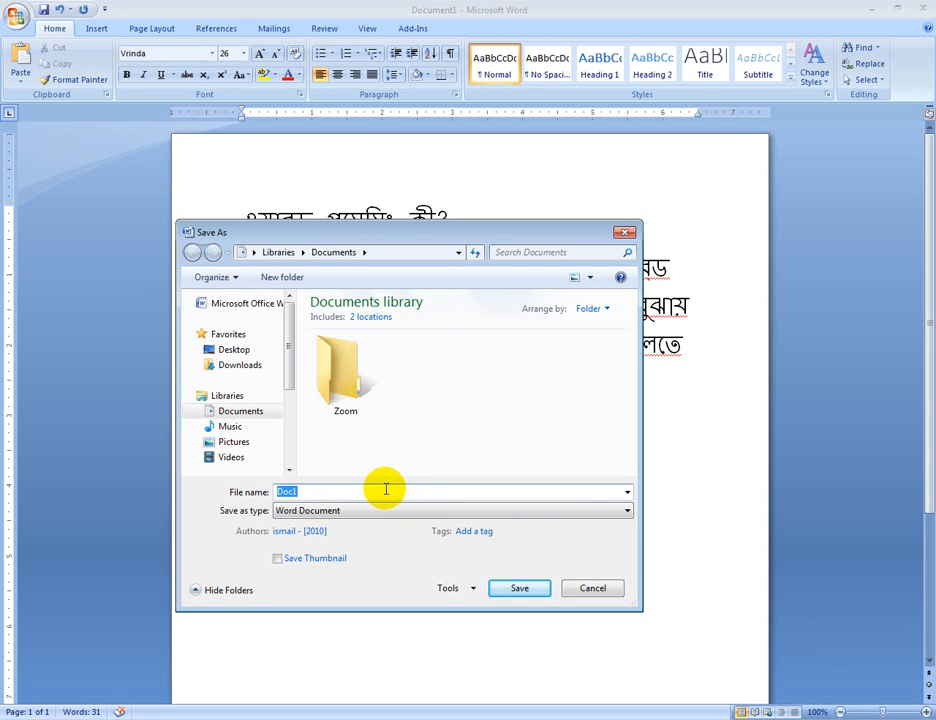
text(1)
text(ST cLA)
text(CLA)
text(MS WORD)
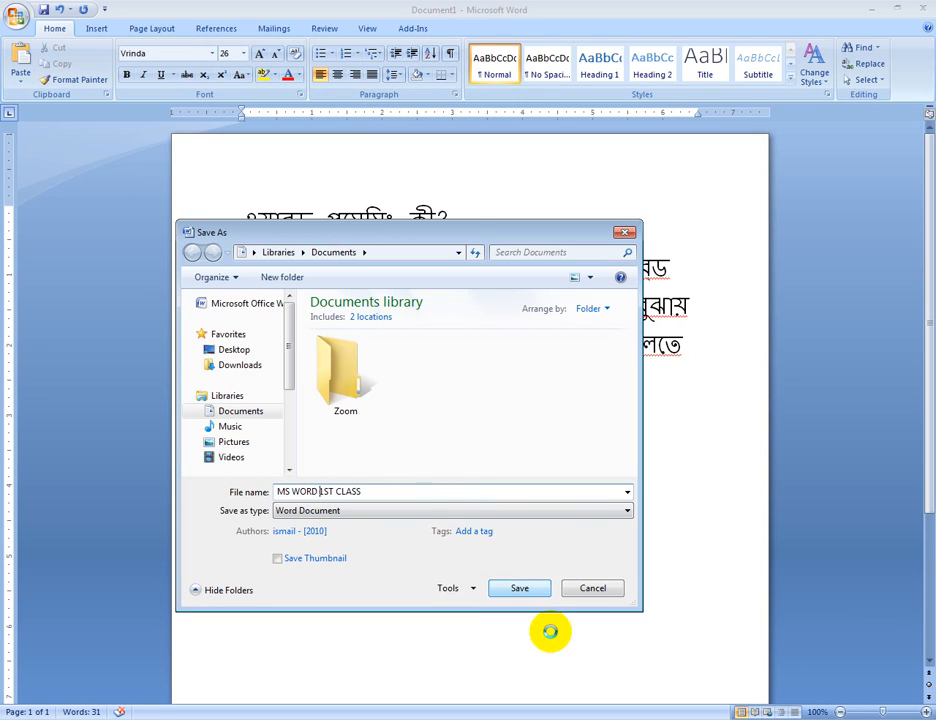
click(519, 590)
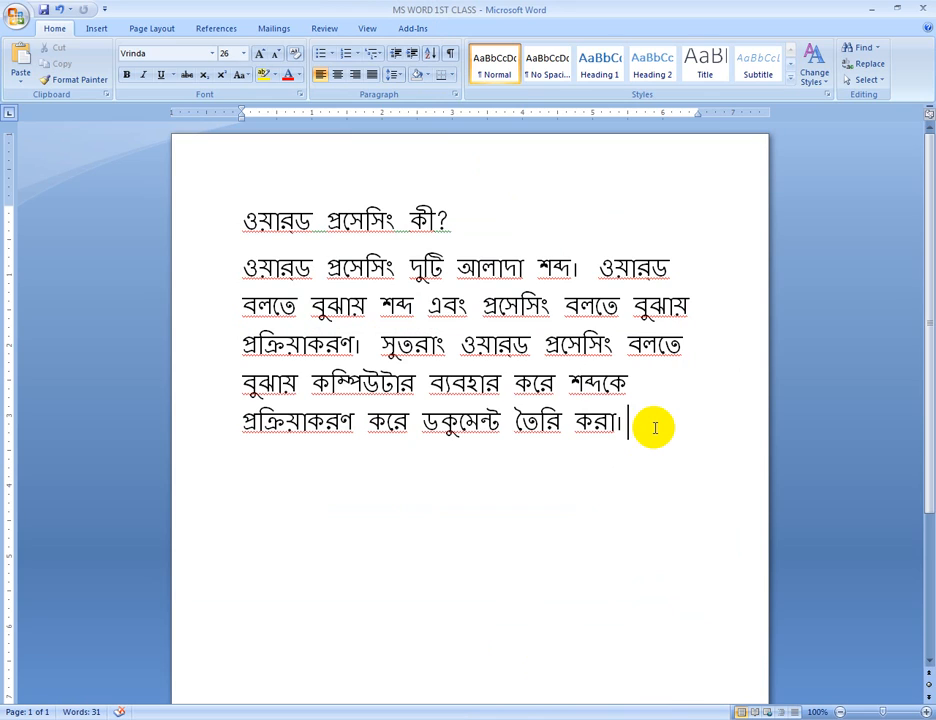
Leave a blank line below the Bangla paragraph and start a numbered list with "1. Microsoft word"
key(Return)
key(Return)
text(1. m)
key(BackSpace)
text(Mic)
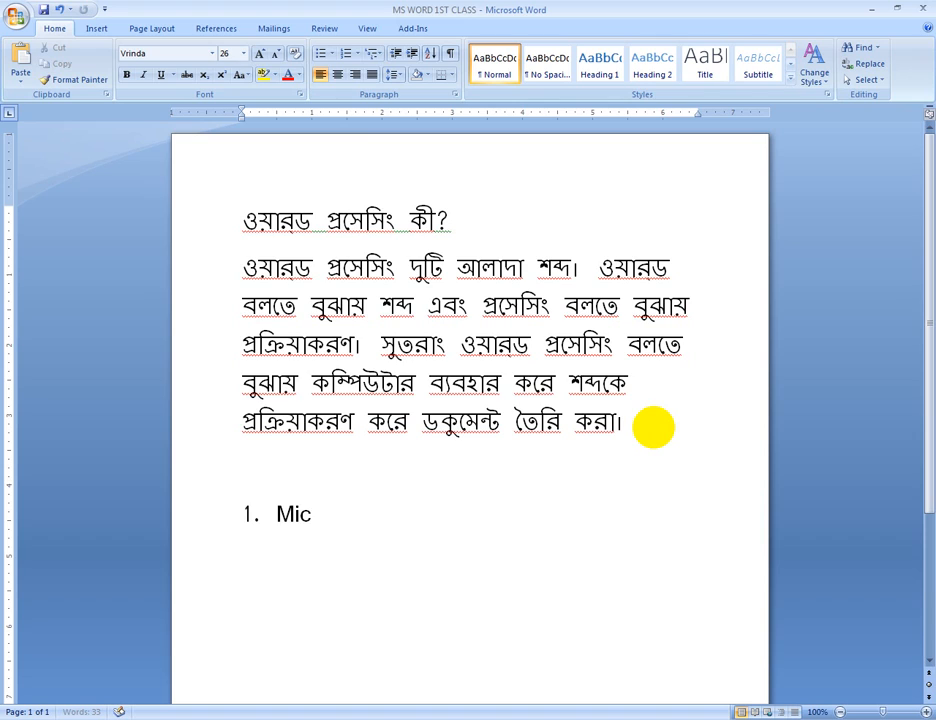
text(rosoft word)
key(Return)
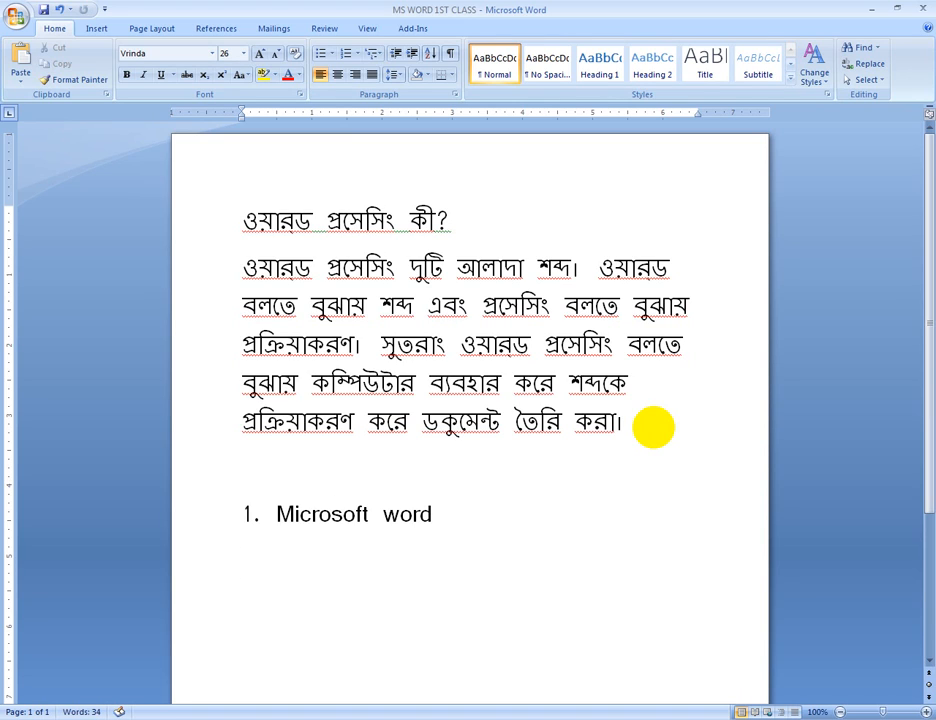
Add the lines "2. Word Perfect" and "3. Ami Pro" to the numbered list
text(2. Word Perf)
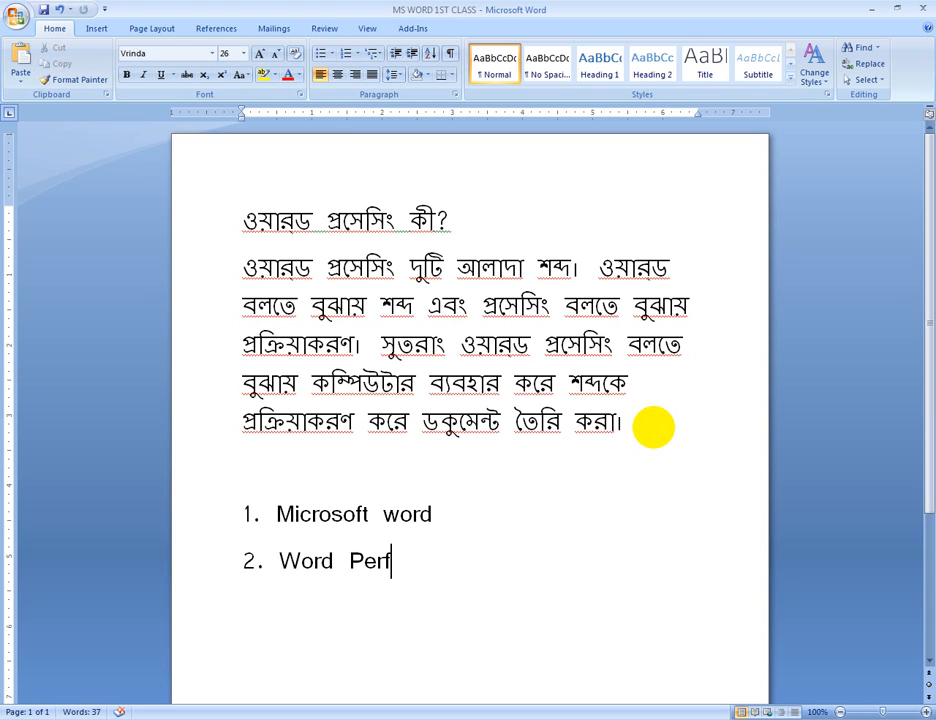
text(ect )
text(3. )
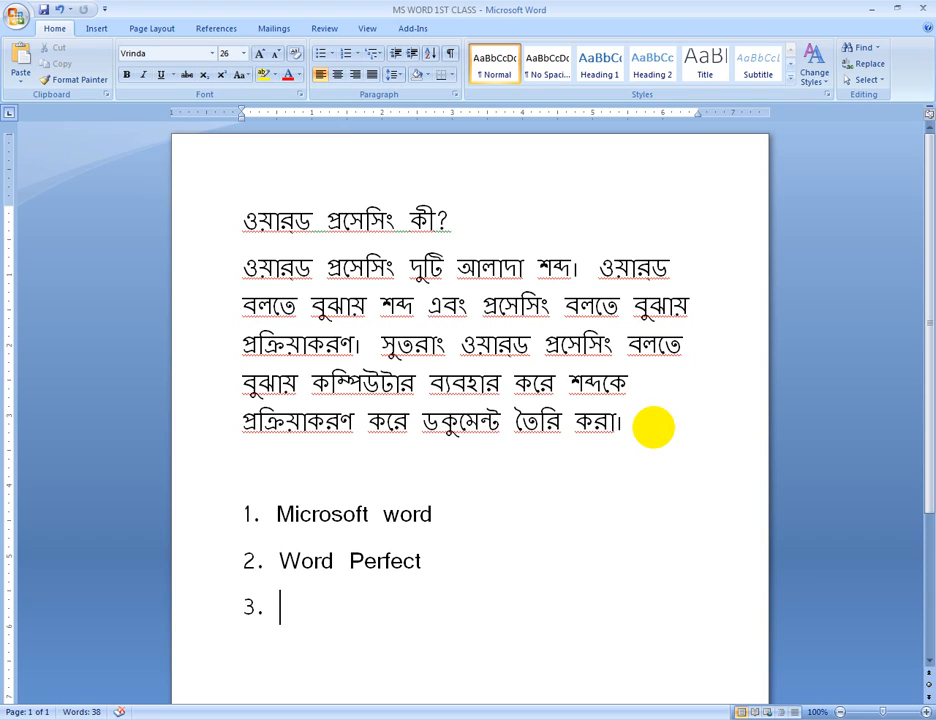
text(Ami Pro)
key(Return)
key(Return)
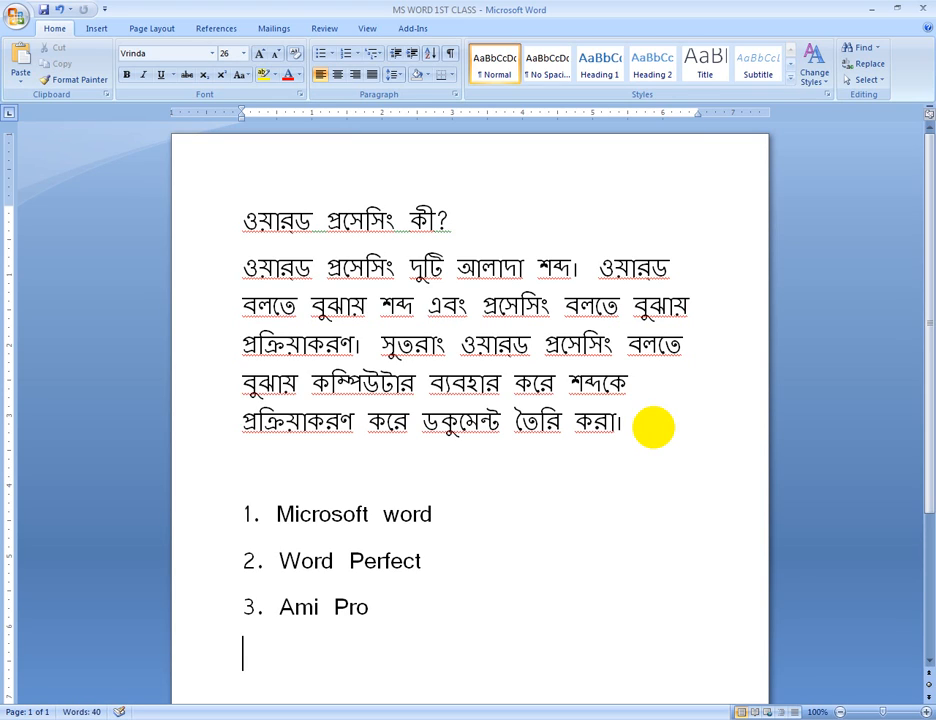
Extend the numbered list with the lines "4. Open Office Writer" and "5. Mac Writer"
text(4. Op)
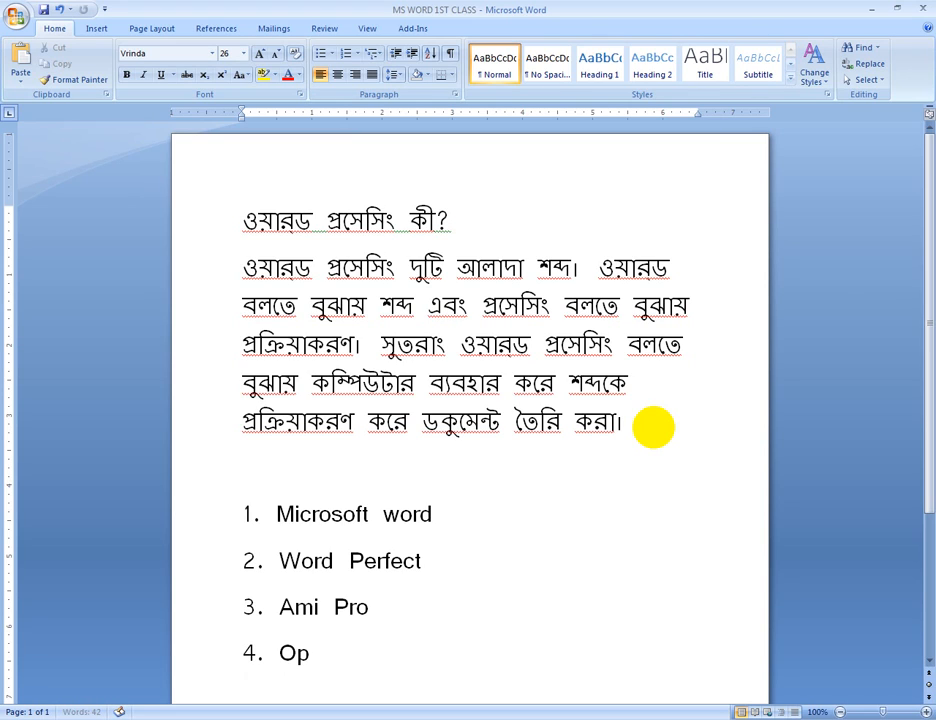
text(en Off)
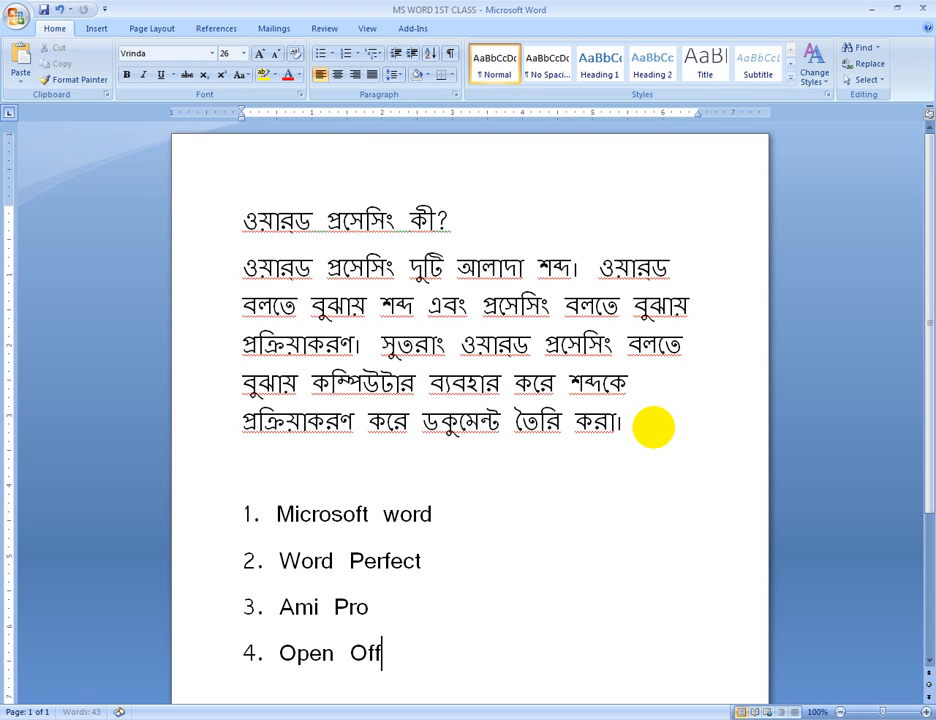
text(ice Writer)
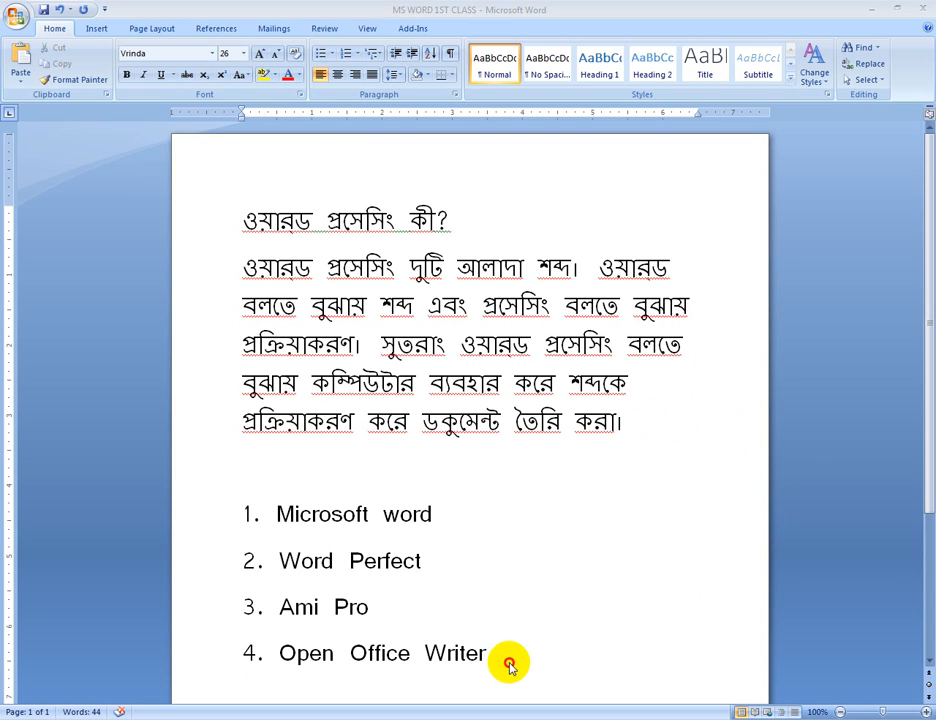
key(Return)
text(5. )
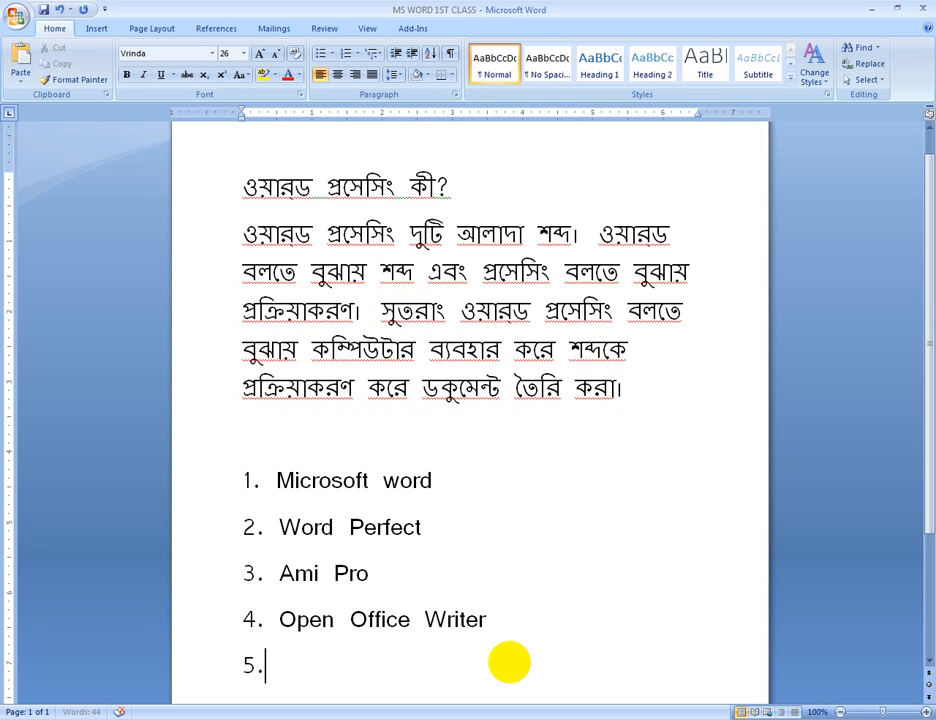
text(Ma)
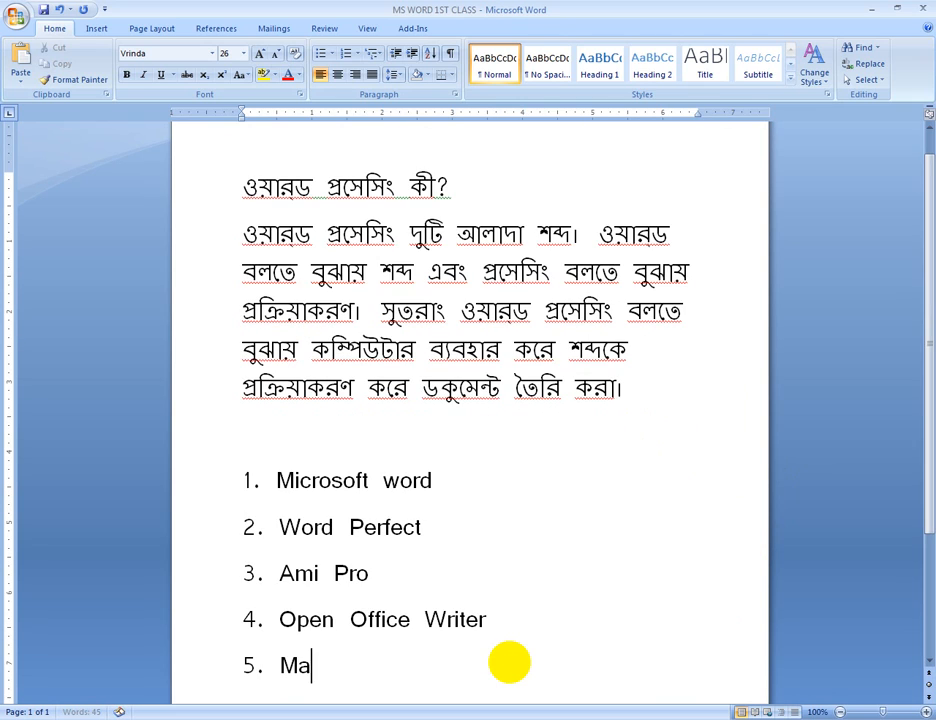
text(c Writer)
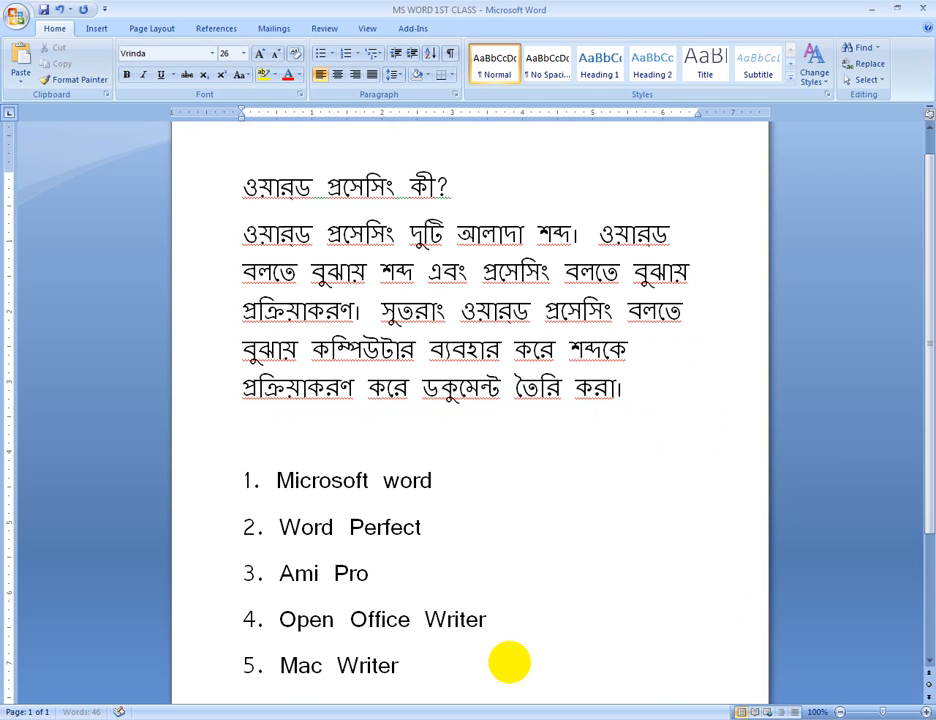
Add the line "6. Word Star" to the end of the list of word processing programs
key(Return)
key(BackSpace)
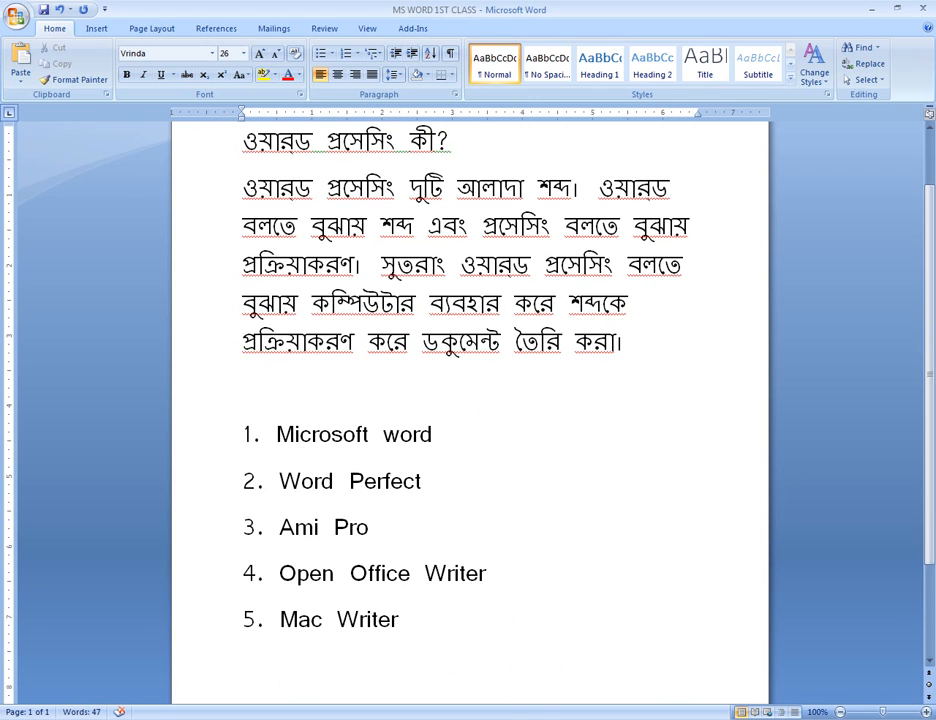
text(6. )
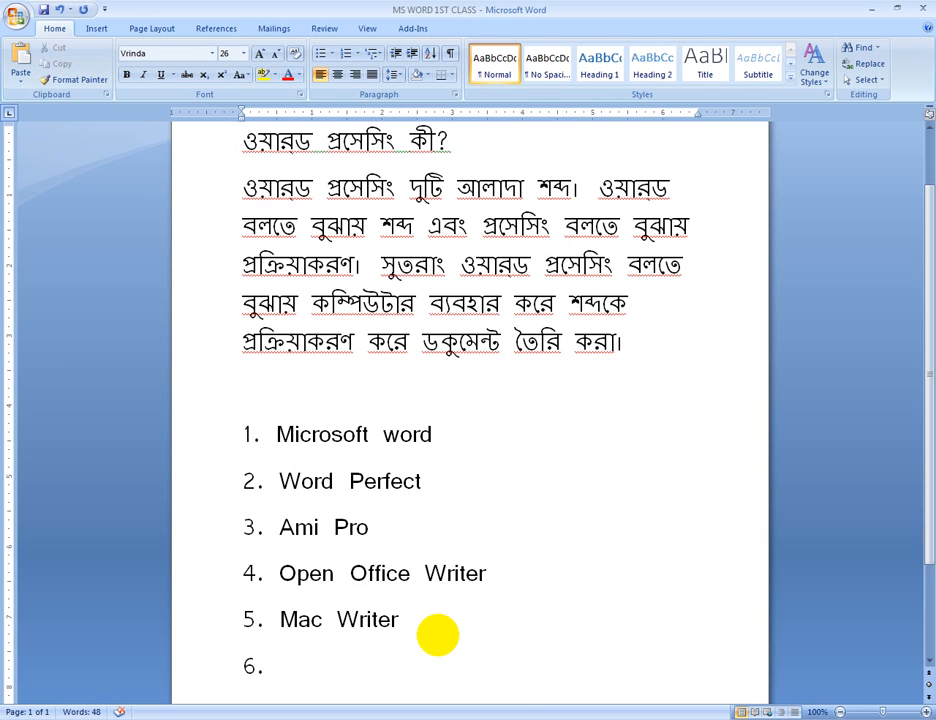
text(Word S)
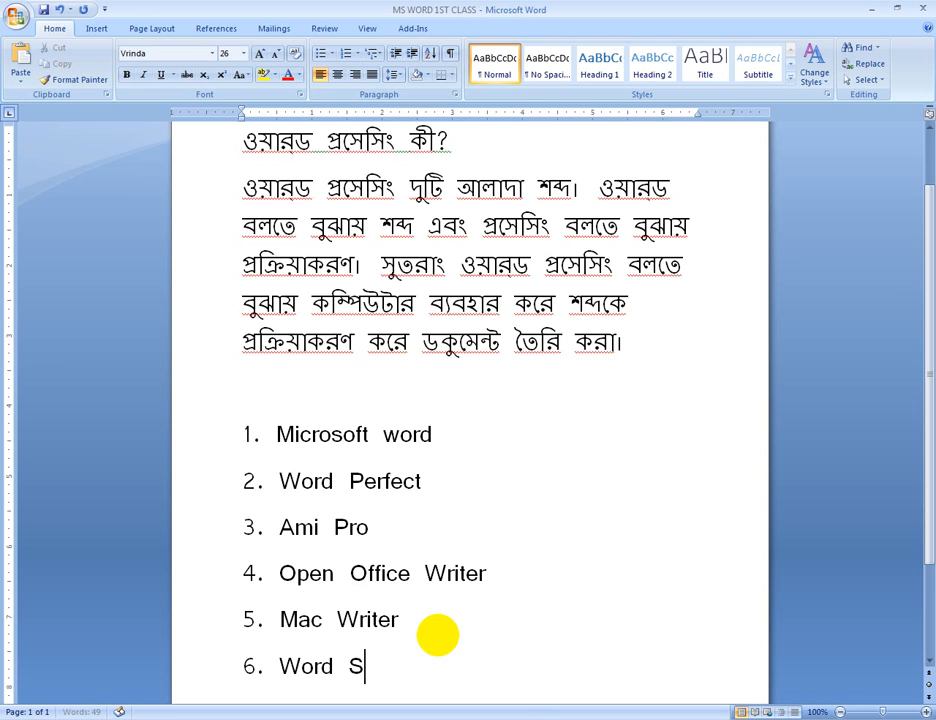
text(tar)
key(Return)
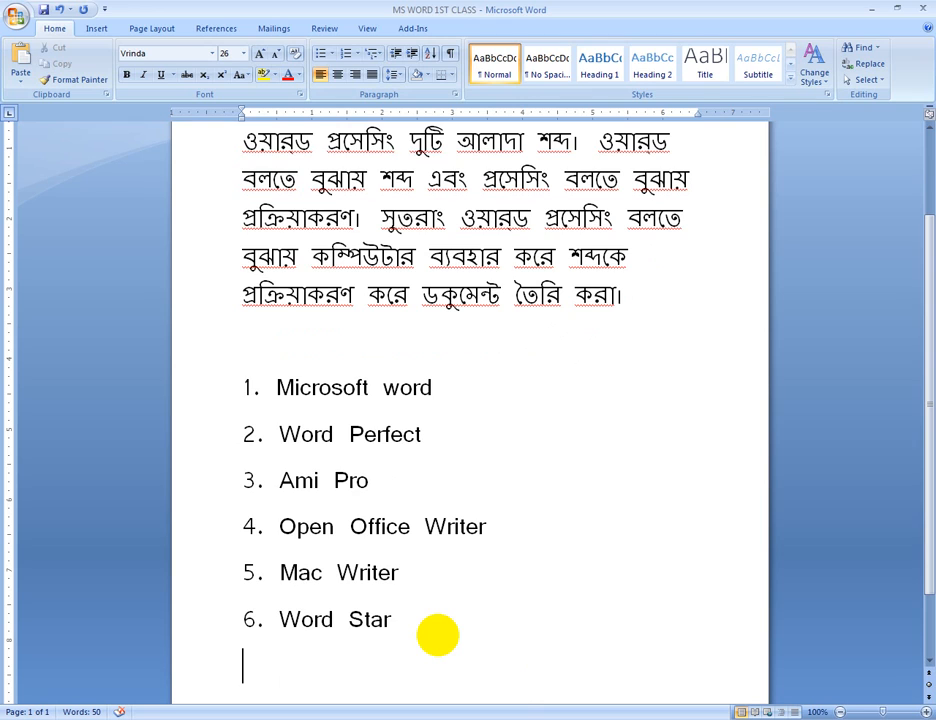
Insert a page break after the program list and start a new numbered list with "1. Title Bar"
key(ctrl+Return)
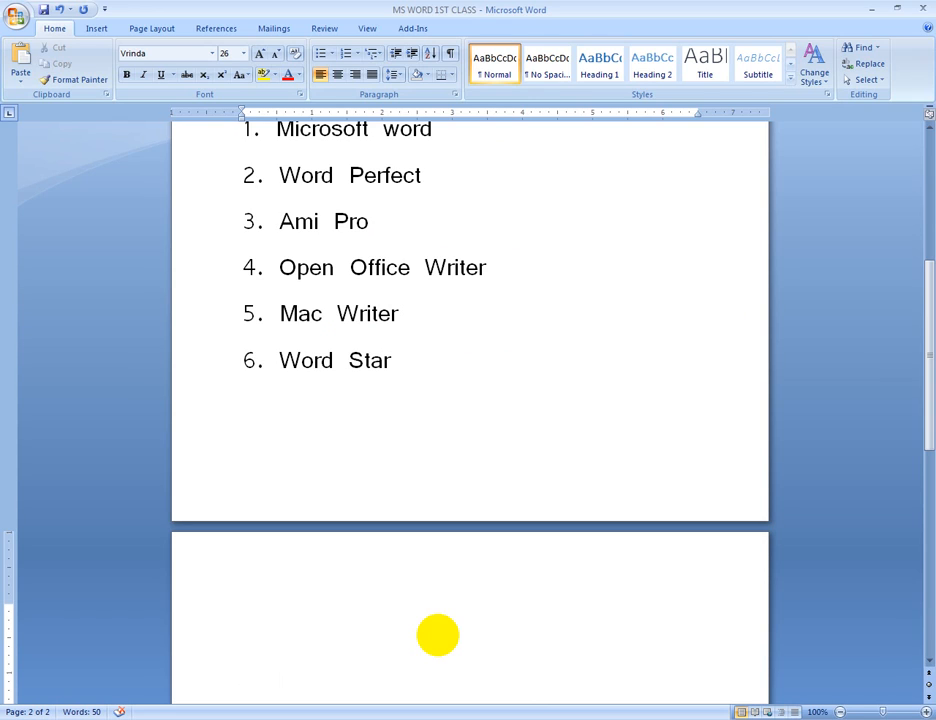
text(1.)
key(ctrl+z)
text(Title Bar)
key(Return)
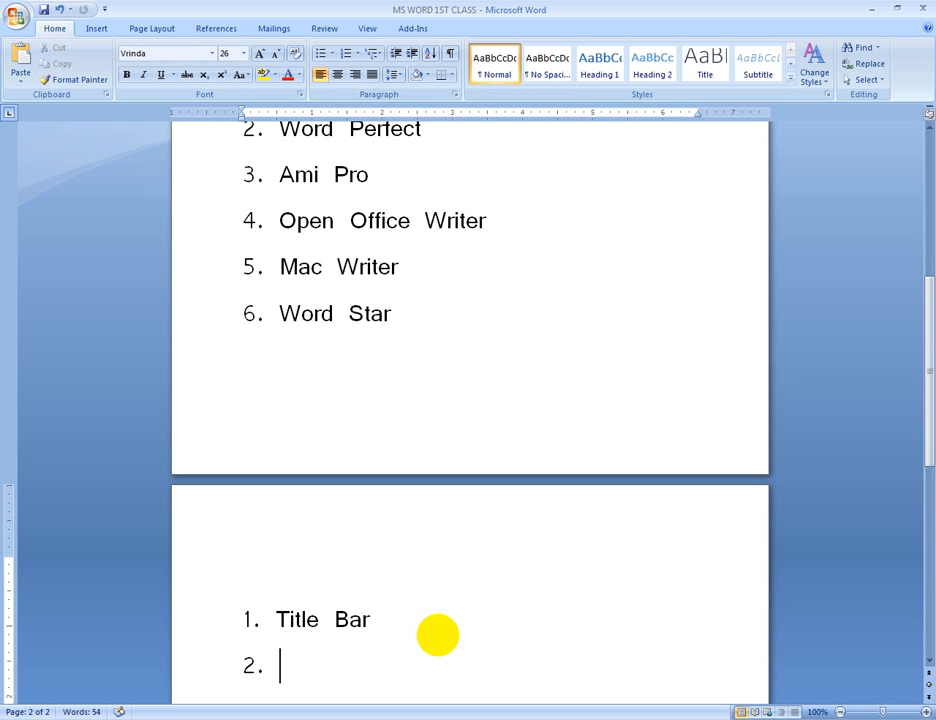
Add the line "2. Menu Bar/ Text" to the numbered list on the second page
text(Menu Bar)
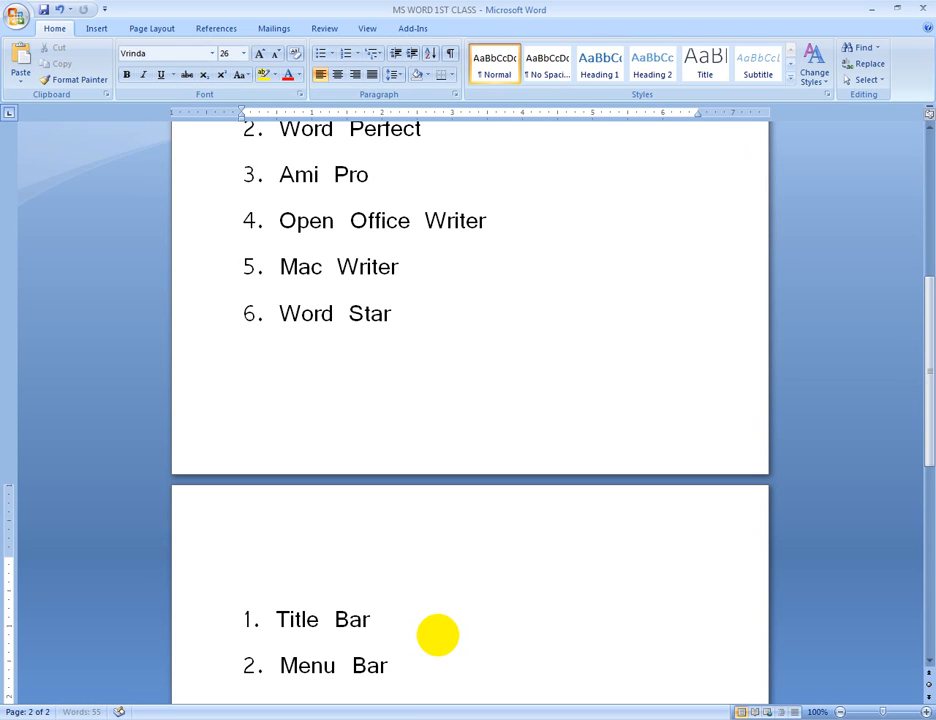
key(Return)
key(BackSpace)
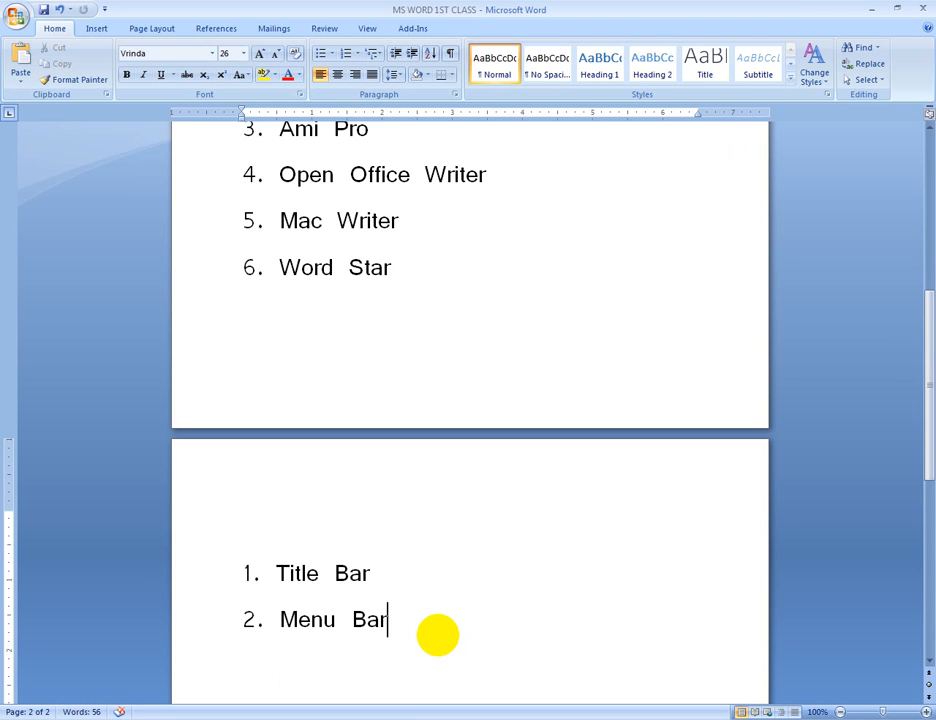
text(/ Text )
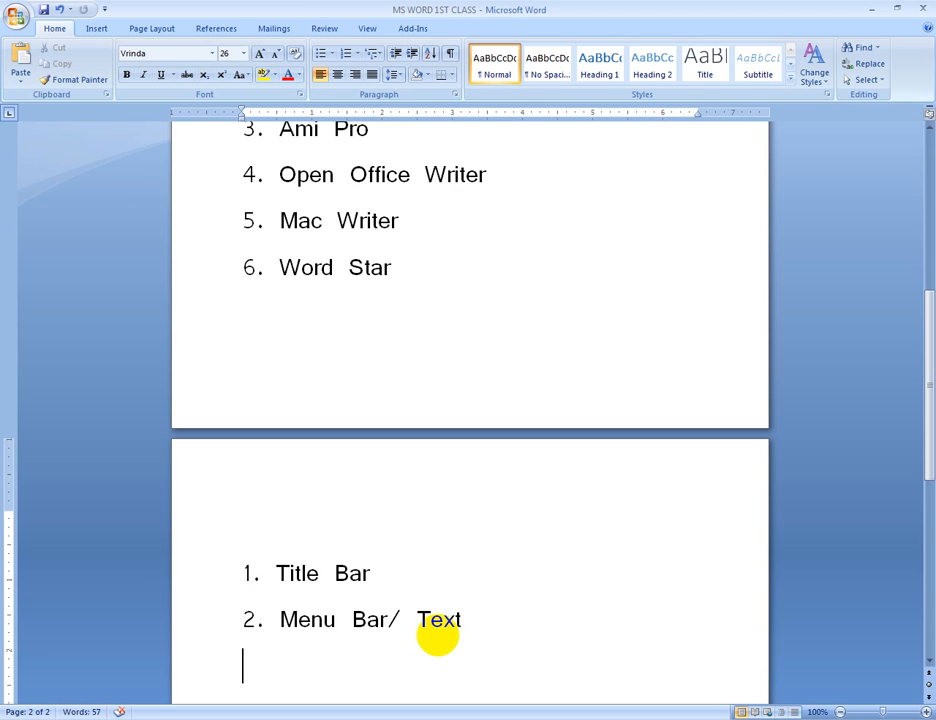
text(3. Sta)
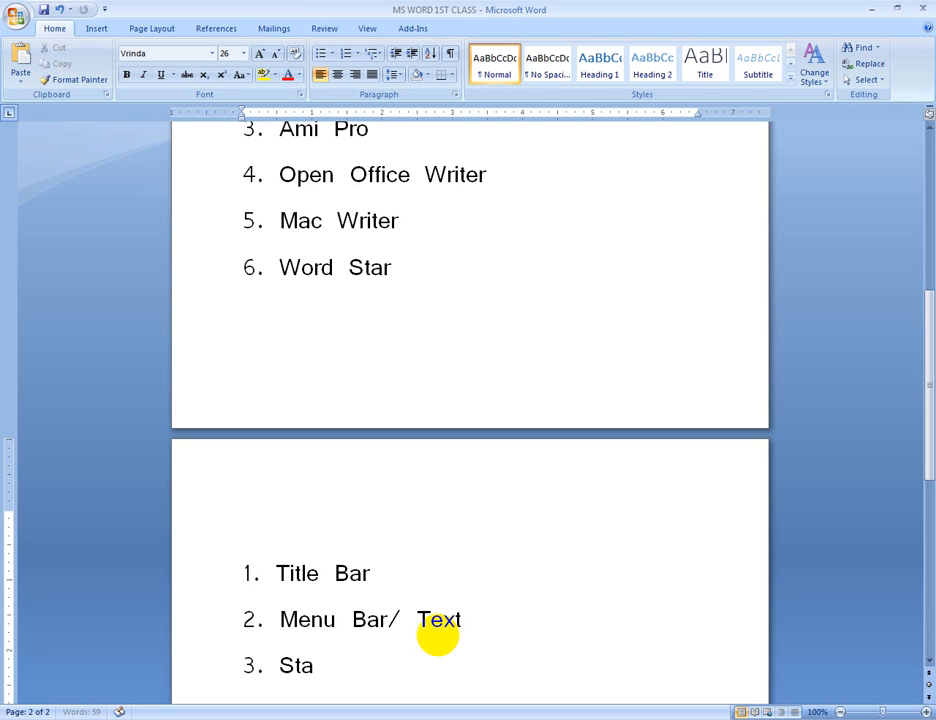
text(ndard)
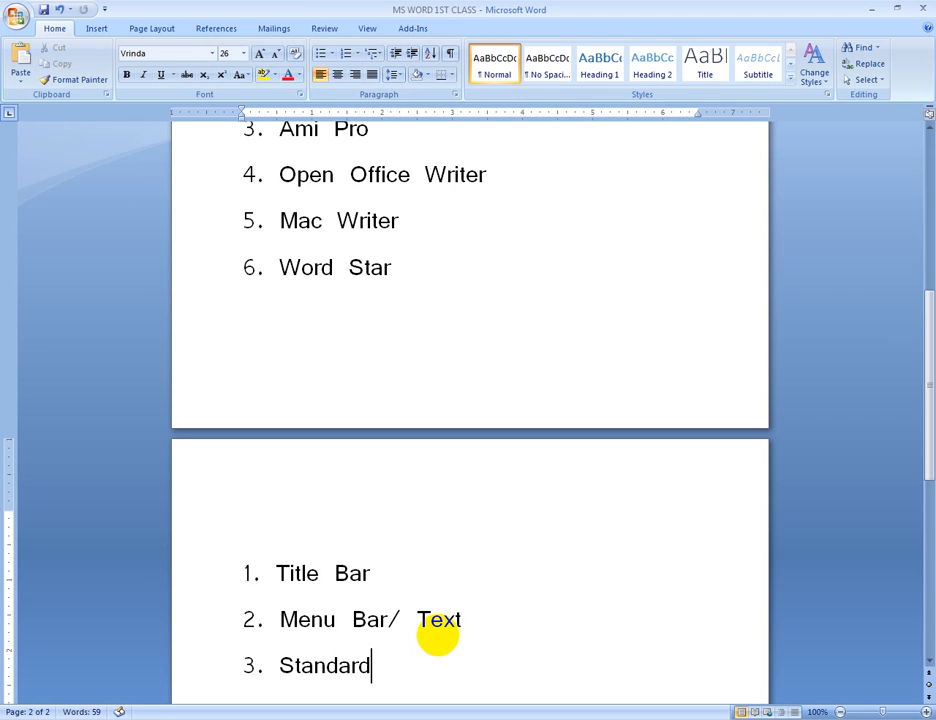
text( Tool)
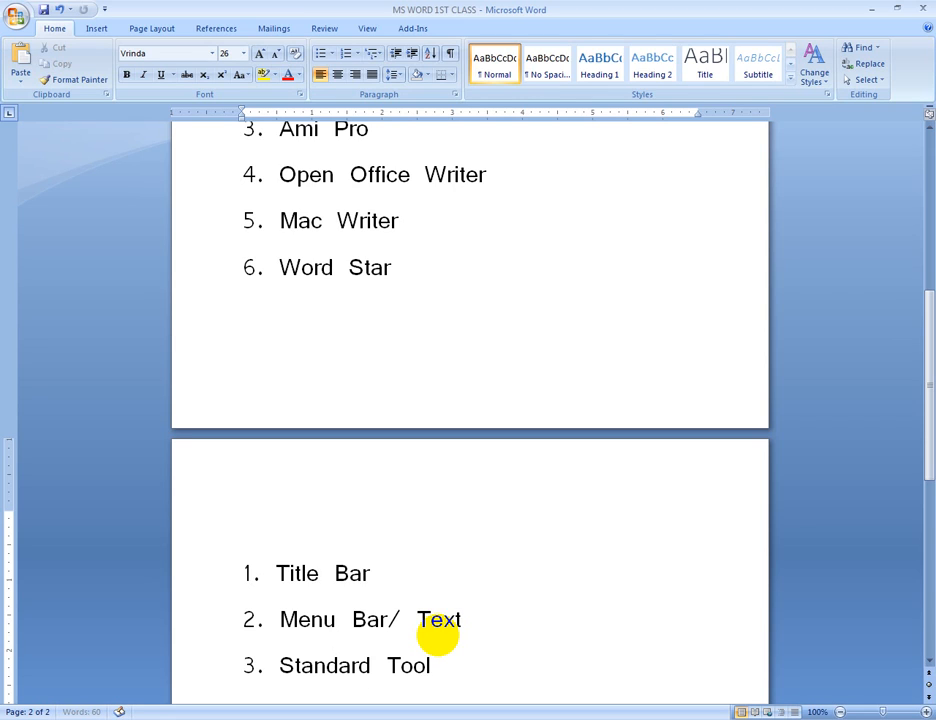
text(bar)
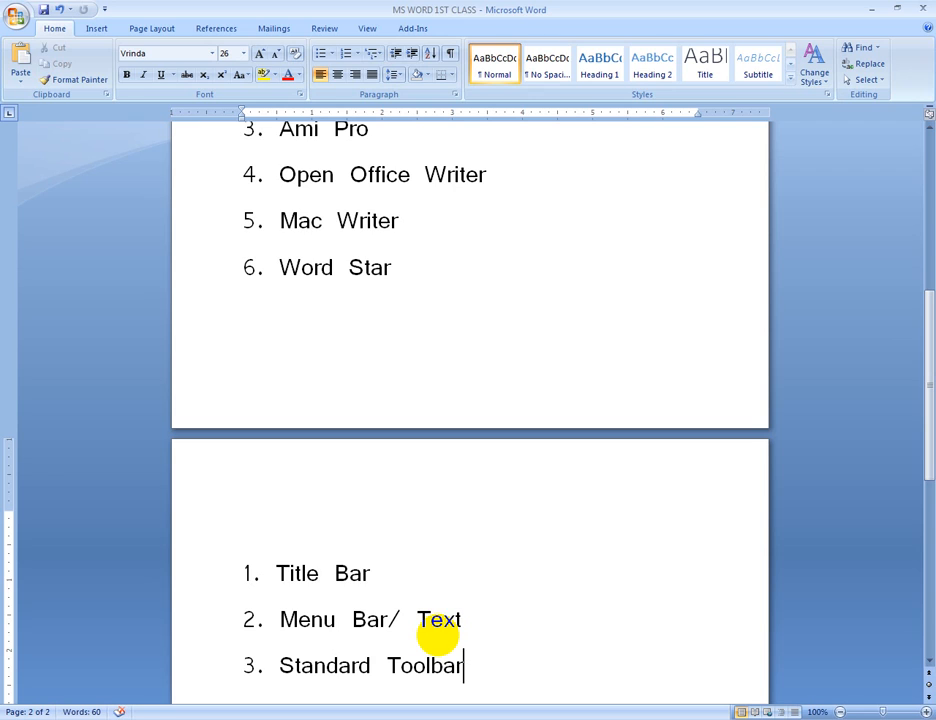
Add the line "3. Standard Toolbar" below the Menu Bar line
key(Return)
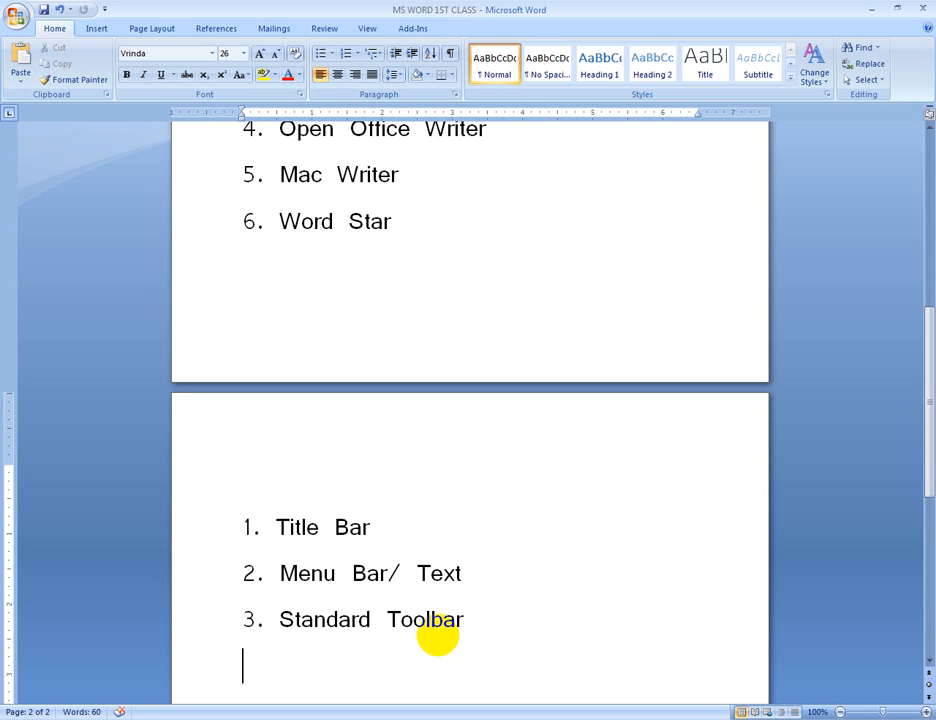
Add the line "4. Formatting Toolbar" below the Standard Toolbar line
text(4. Form)
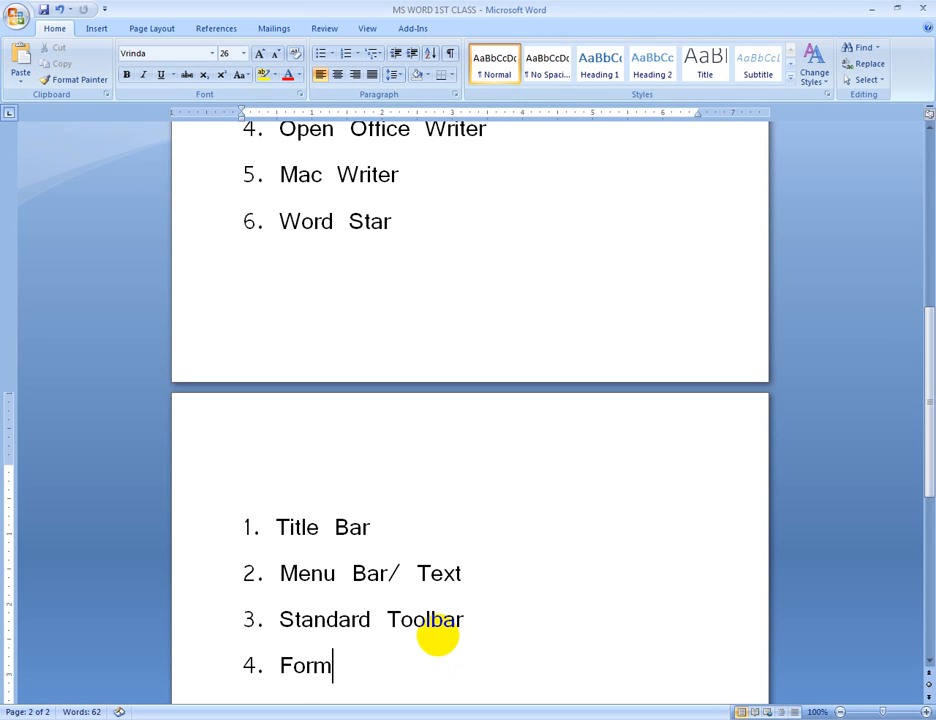
text(atting )
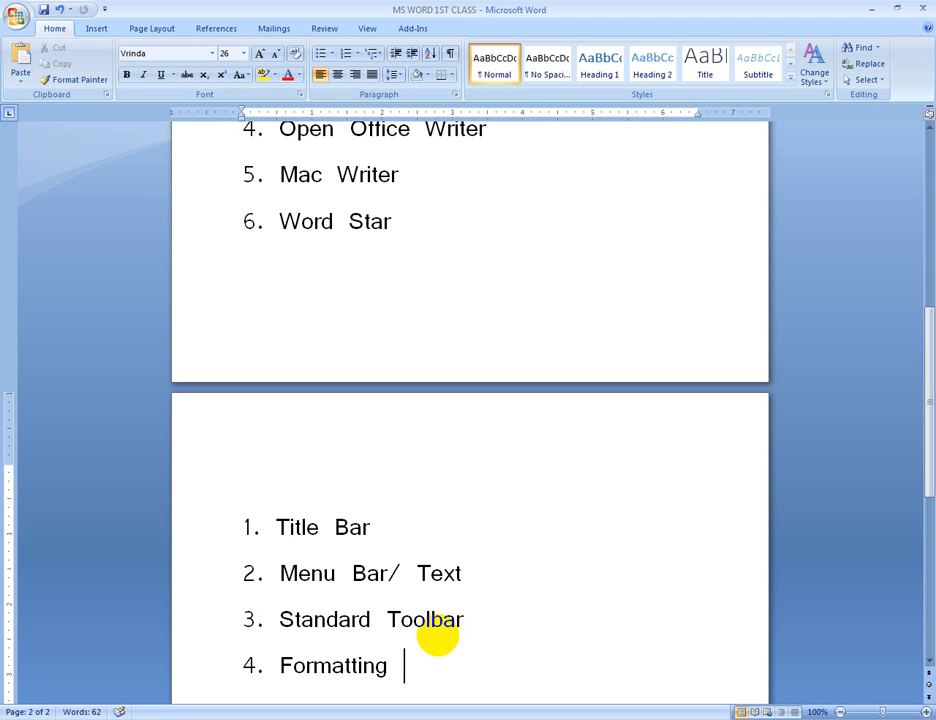
text(Toolba)
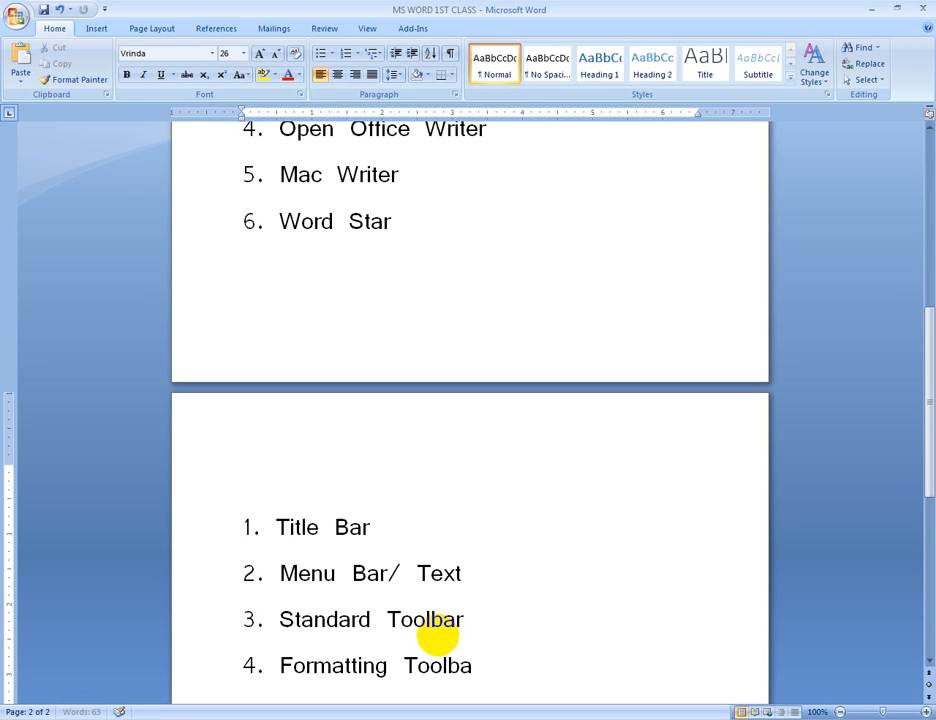
text(r)
scroll(437, 634, down, 1)
key(Return)
Extend the second page's list with the lines "5. Status Bar" and "6. Drawing Toolbar"
text(5)
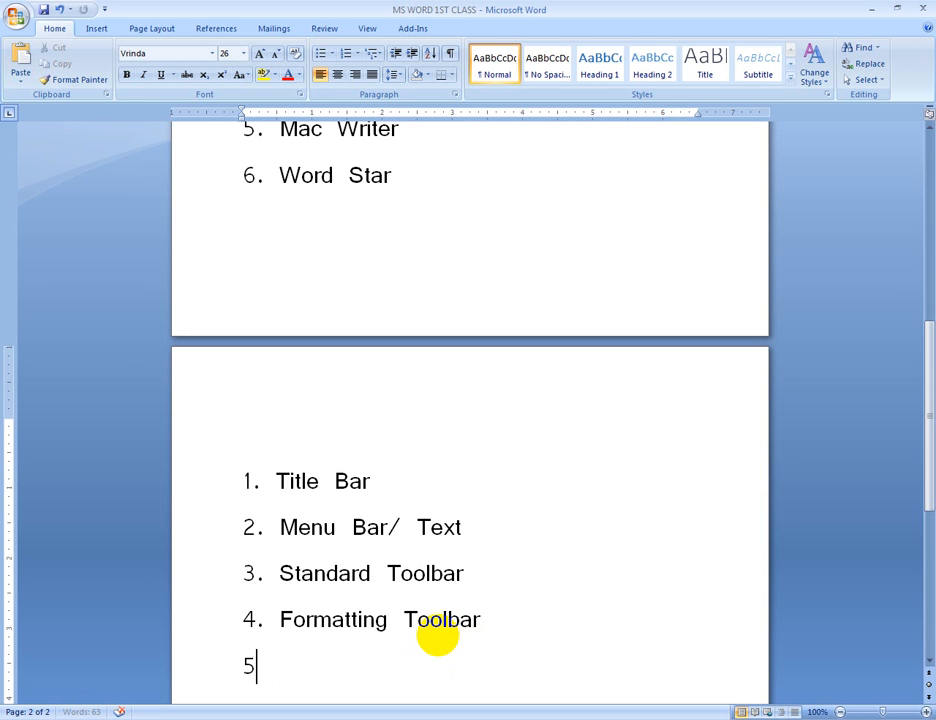
text(. Status Bar)
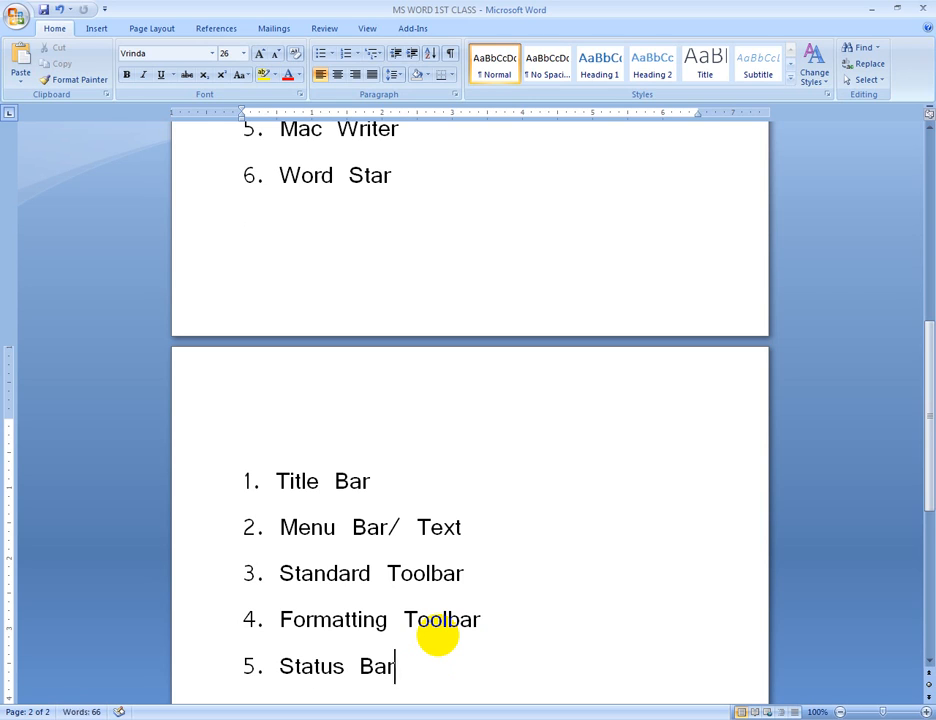
scroll(437, 636, down, 1)
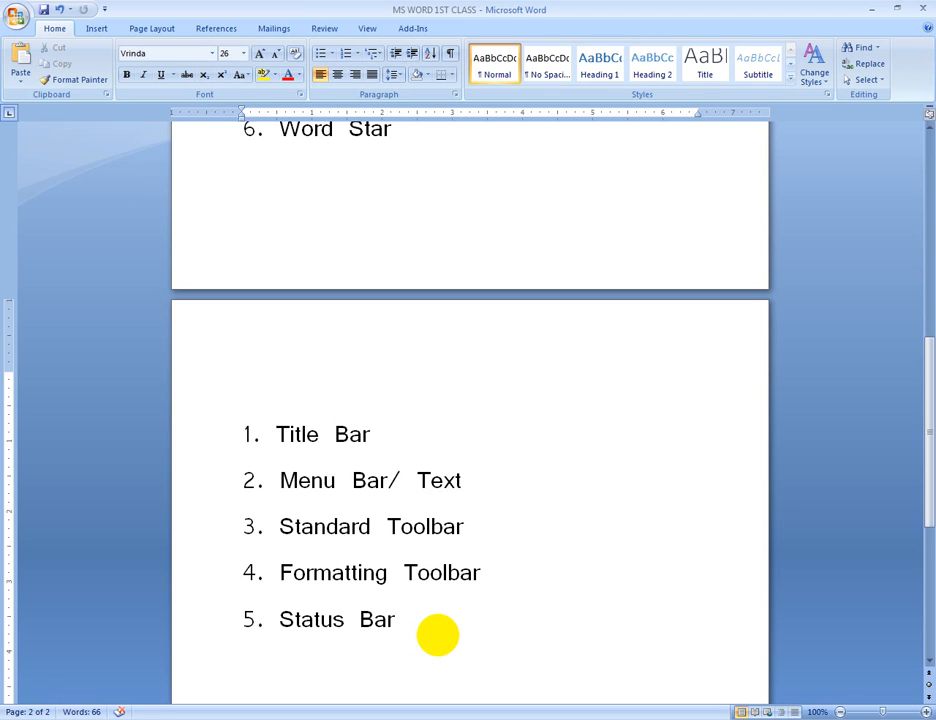
key(Return)
text(Dra)
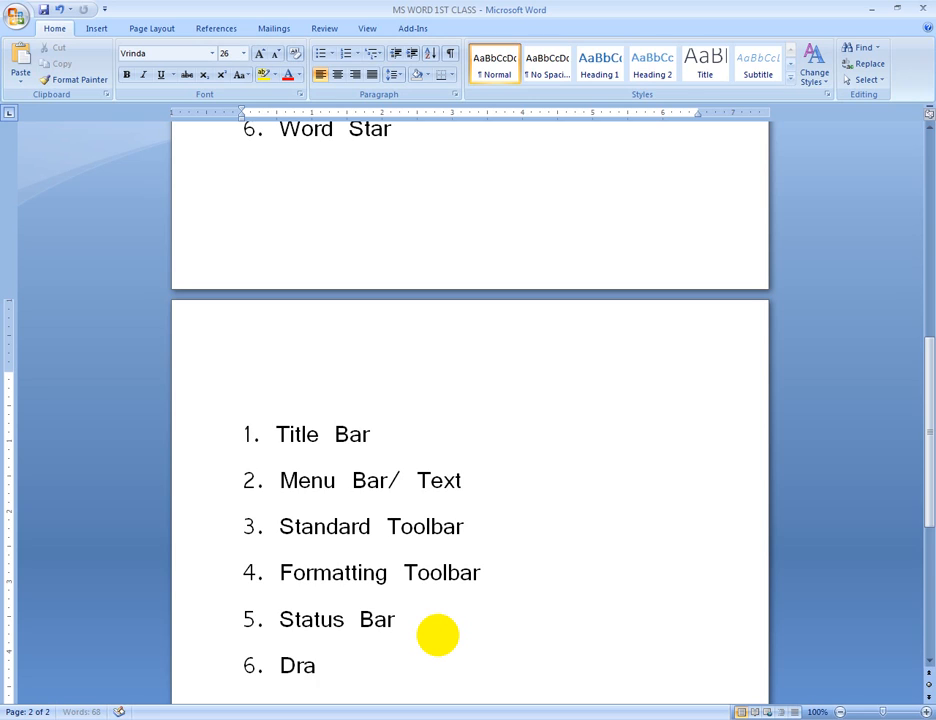
text(wing Toolbar)
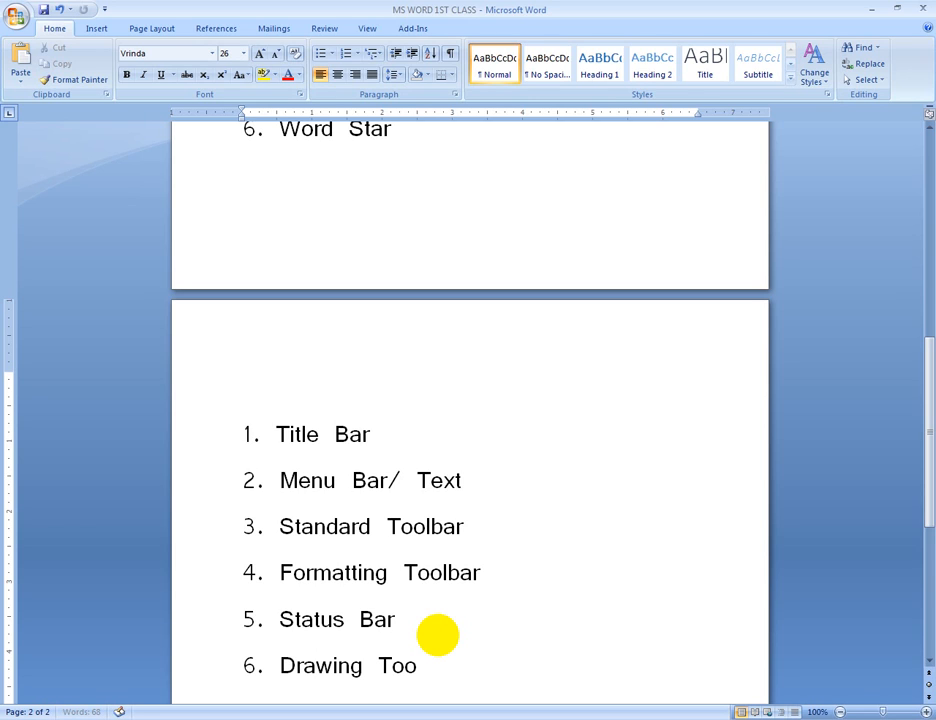
key(Return)
key(Return)
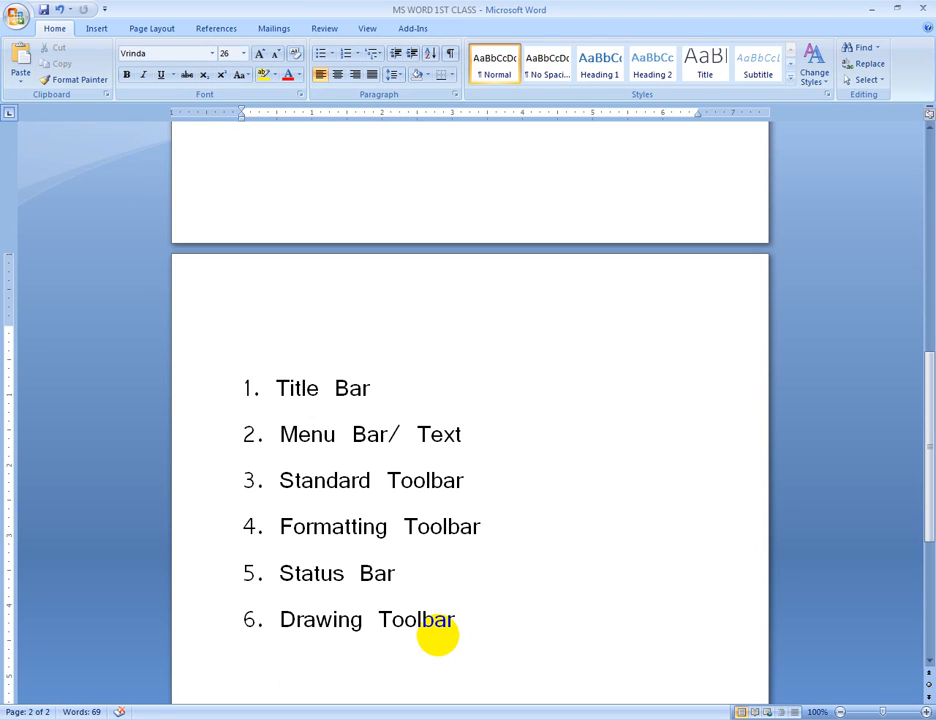
Add the lines "7. Scroll Box" and "8. Scroll Bar" to the second page's list
text(7. Scr)
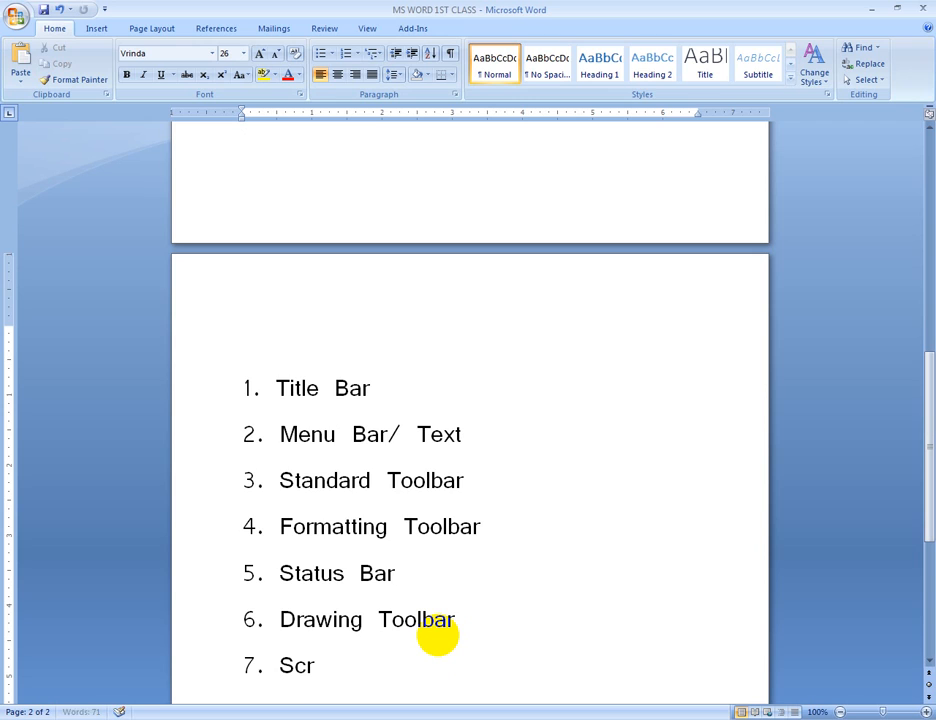
text(oo)
key(BackSpace)
text(ll Box)
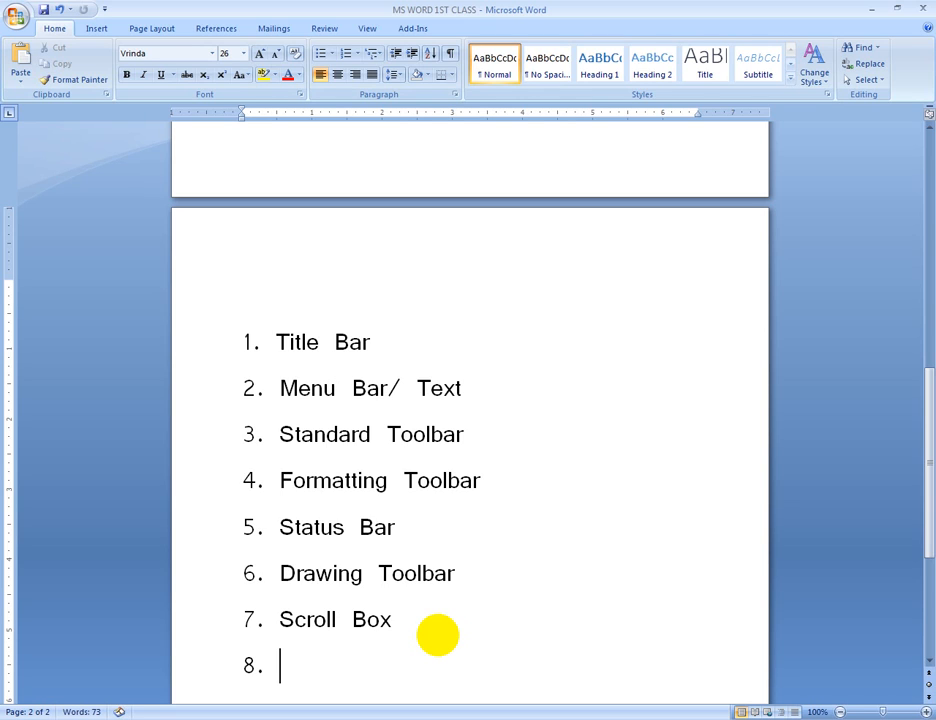
text(Scr)
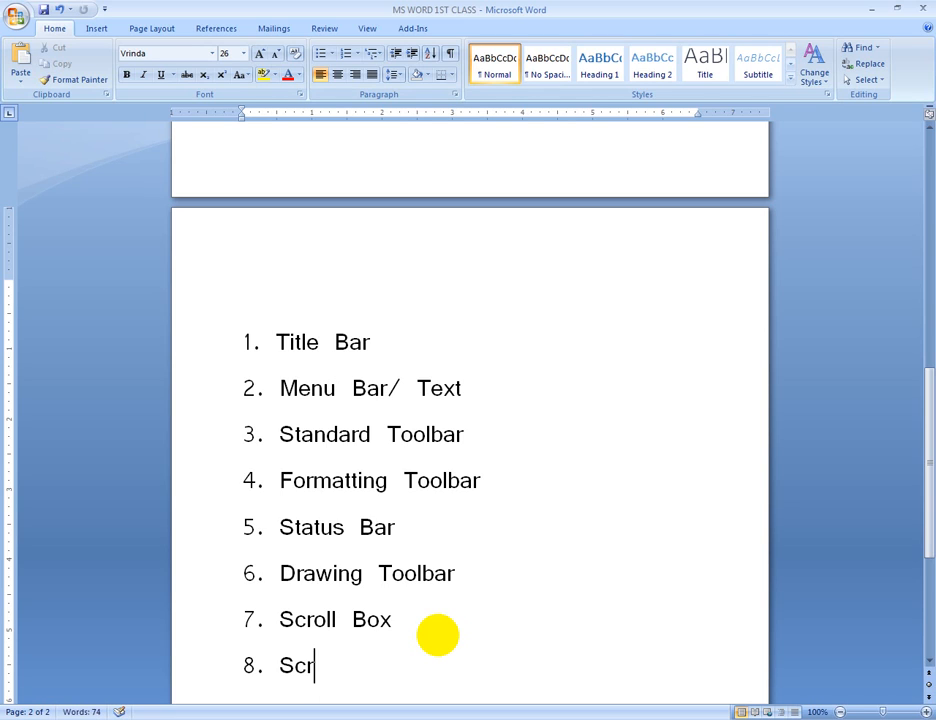
text(oll Ba)
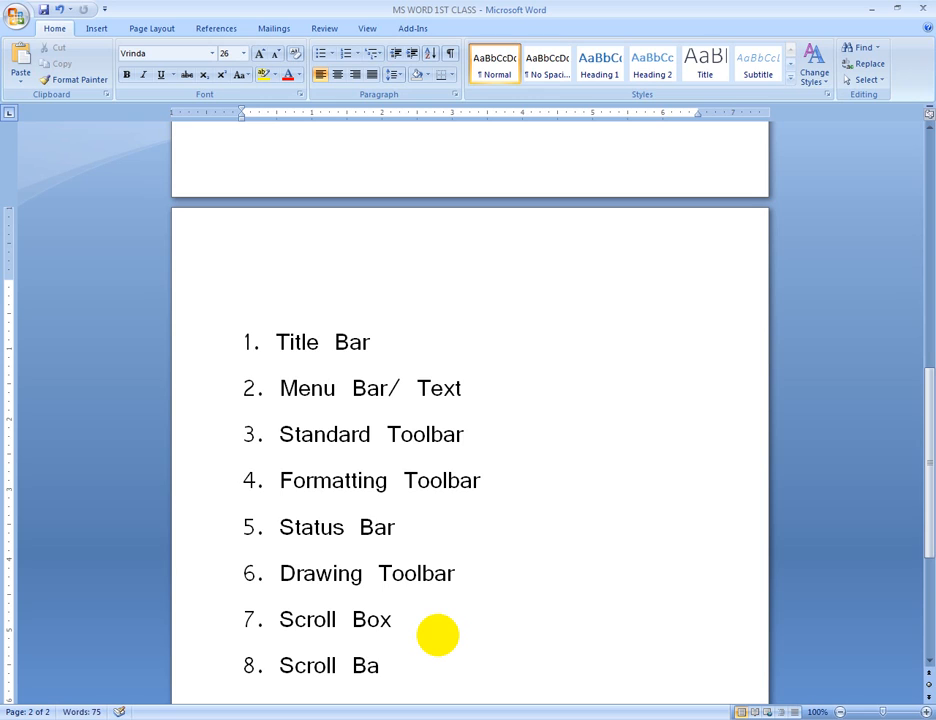
text(r)
scroll(437, 635, down, 1)
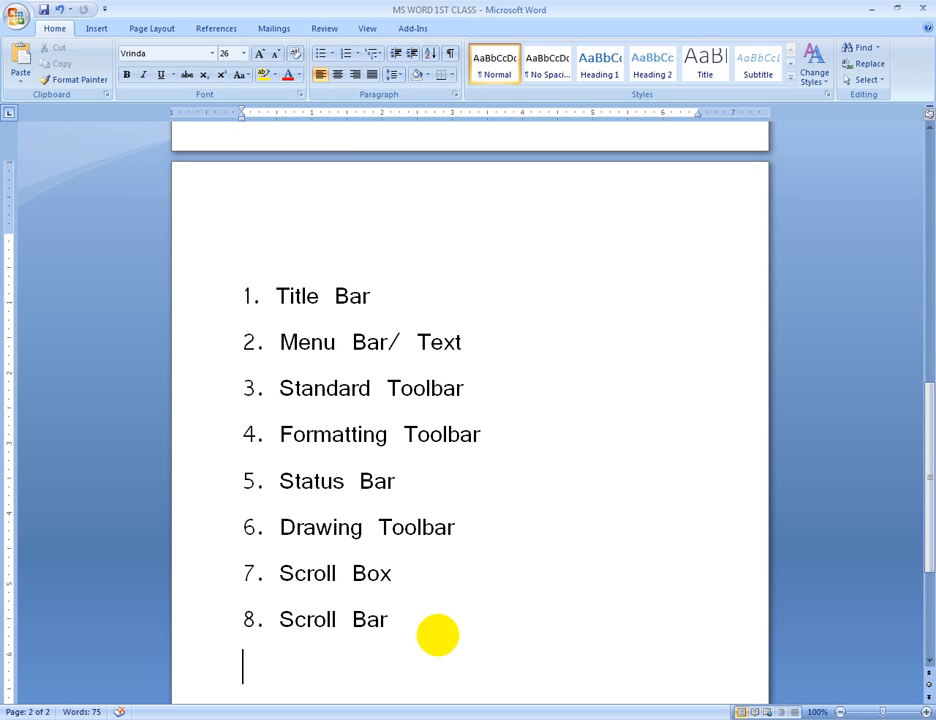
Add "9. Arrow Key" as the last line of the second page's list
text(. Arrow Key)
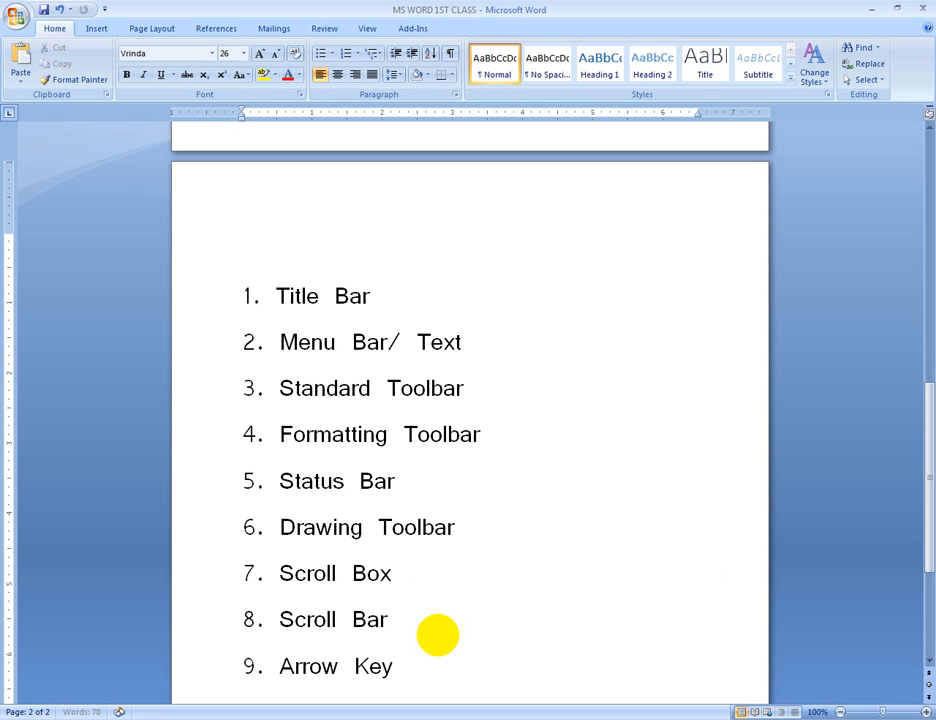
key(Return)
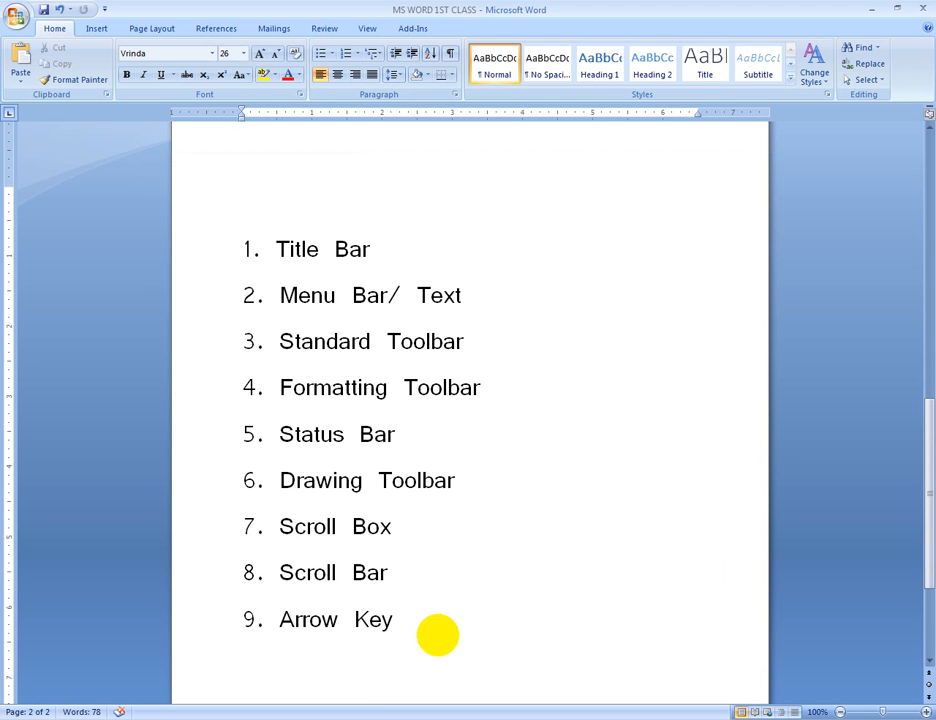
Look back over both pages of the document and save the changes under its existing name
scroll(460, 516, up, 6)
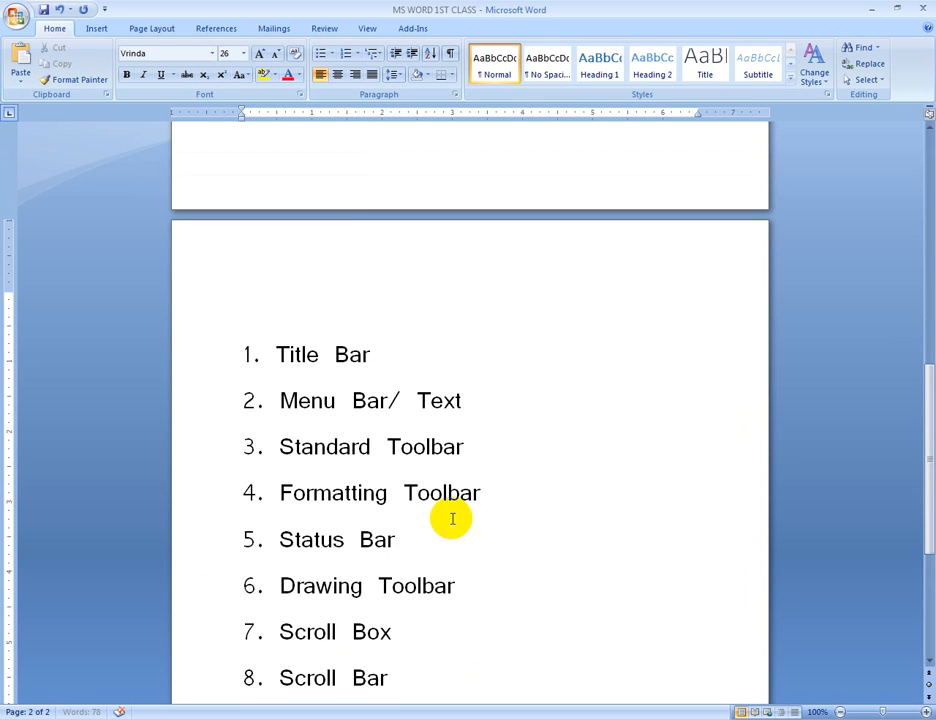
scroll(476, 516, down, 3)
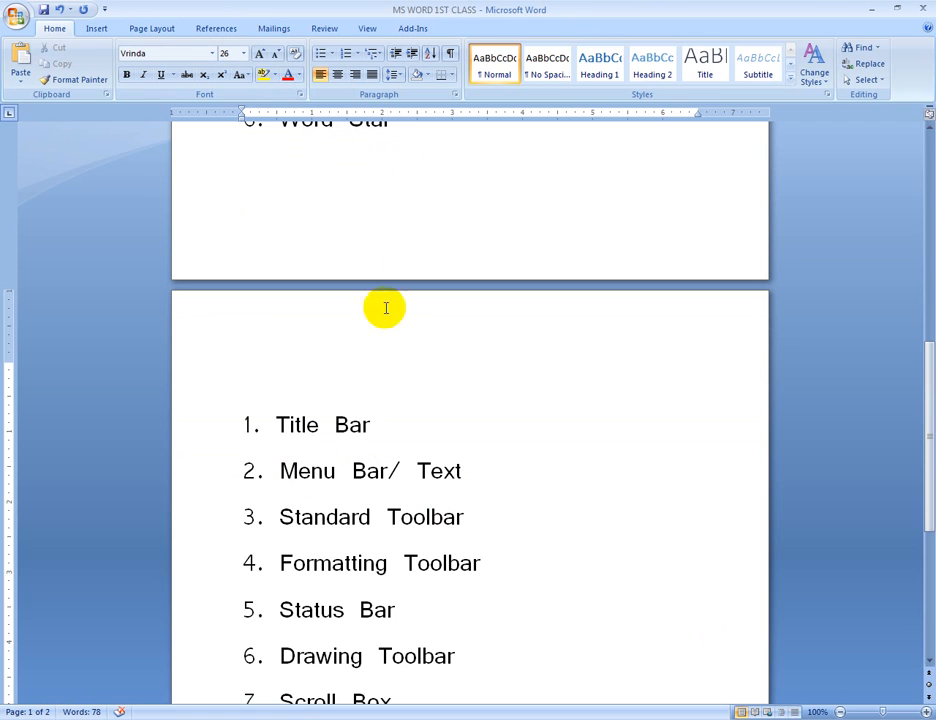
scroll(460, 379, up, 3)
scroll(463, 381, up, 2)
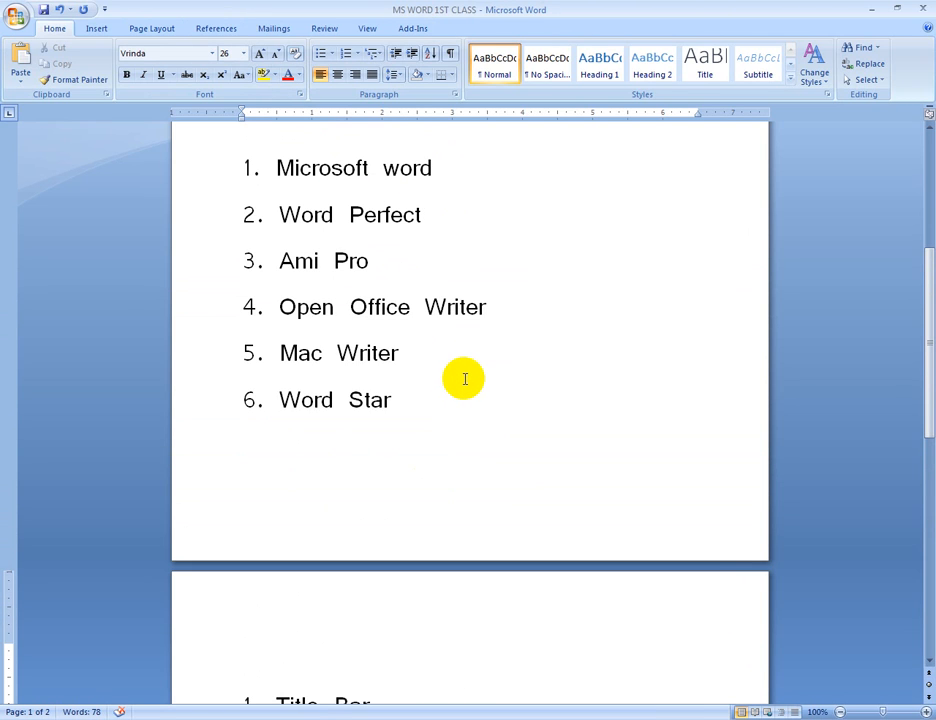
scroll(465, 379, up, 6)
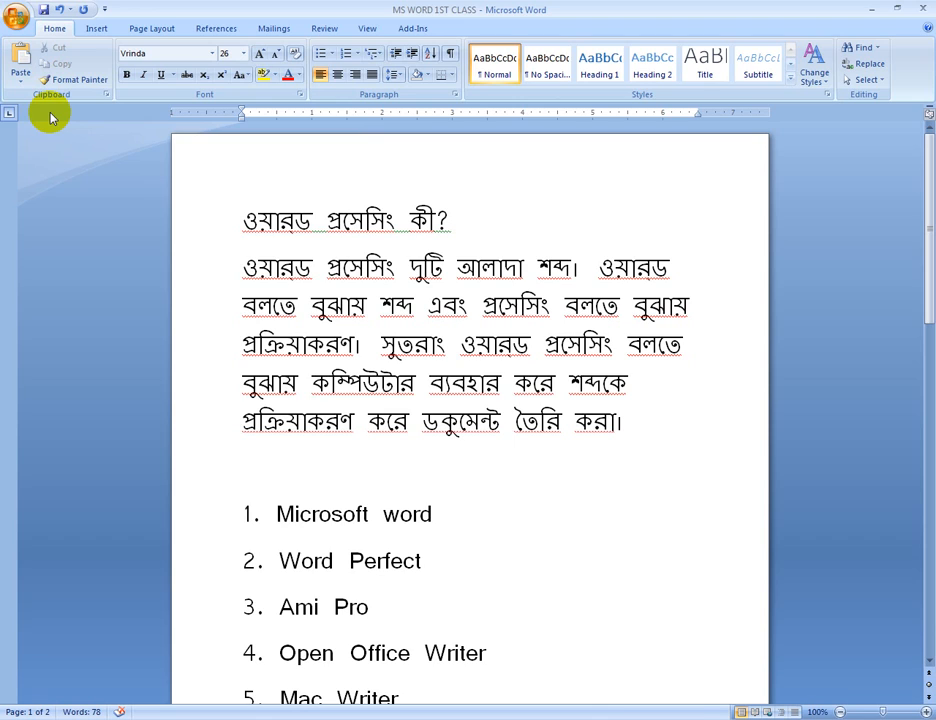
key(ctrl+s)
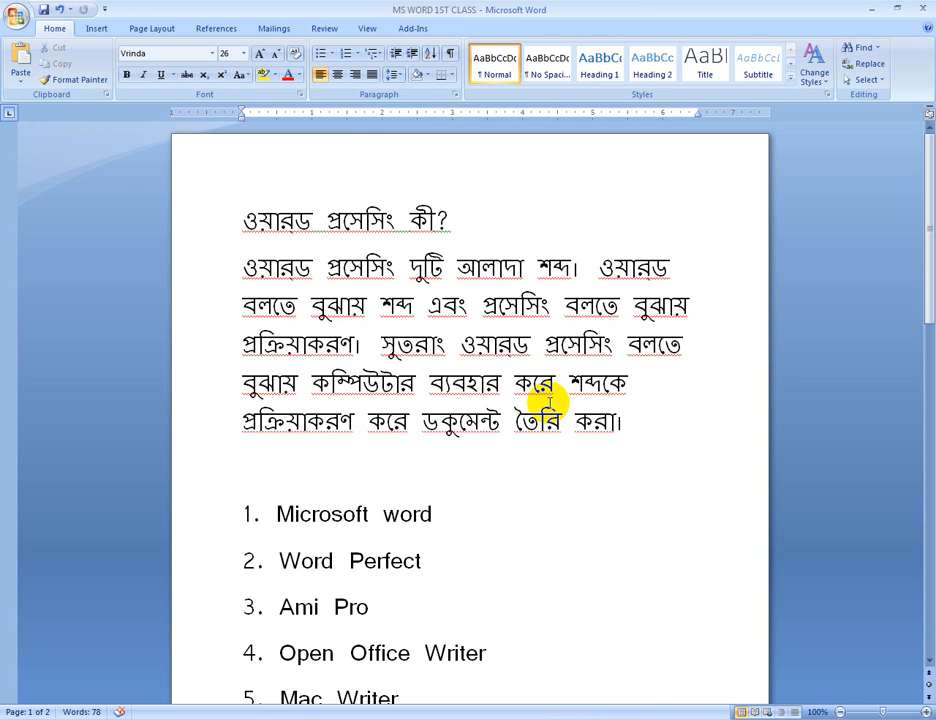
Close the saved document and exit the word processor
click(470, 470)
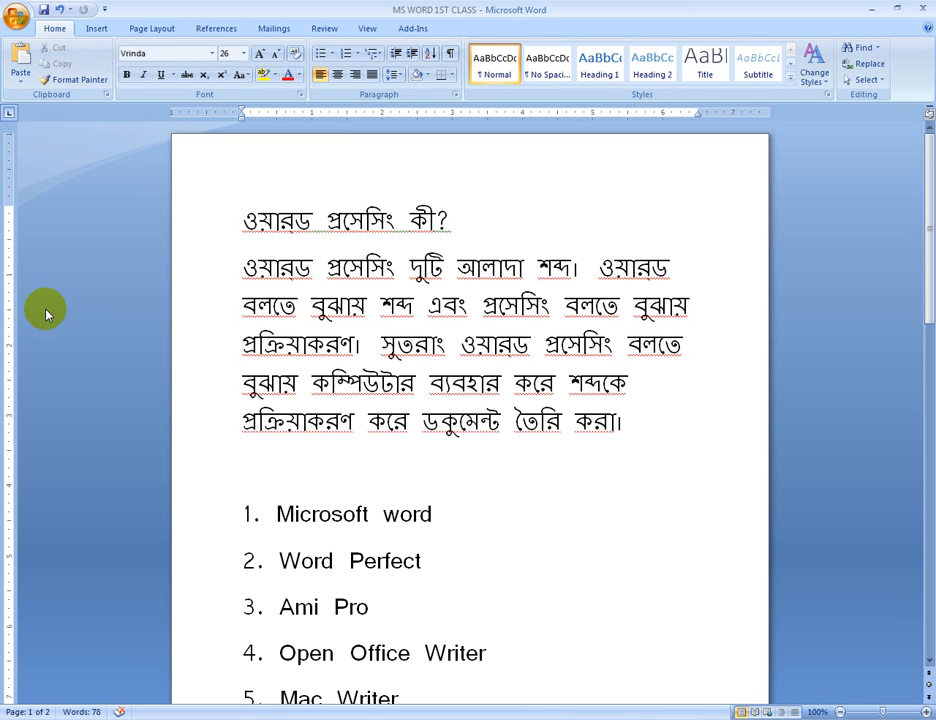
key(ctrl+w)
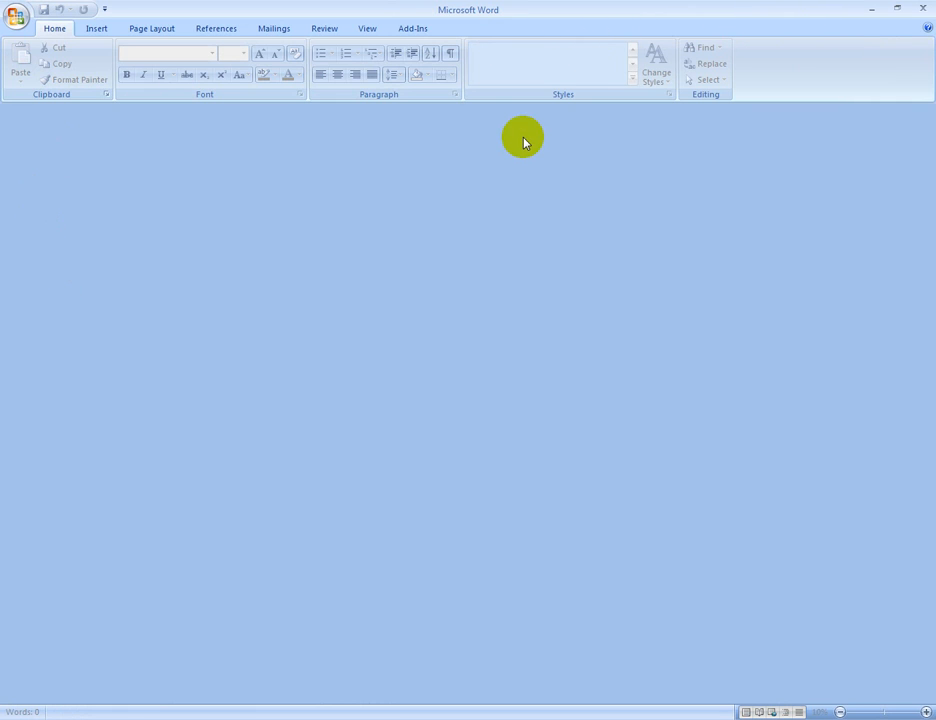
click(929, 9)
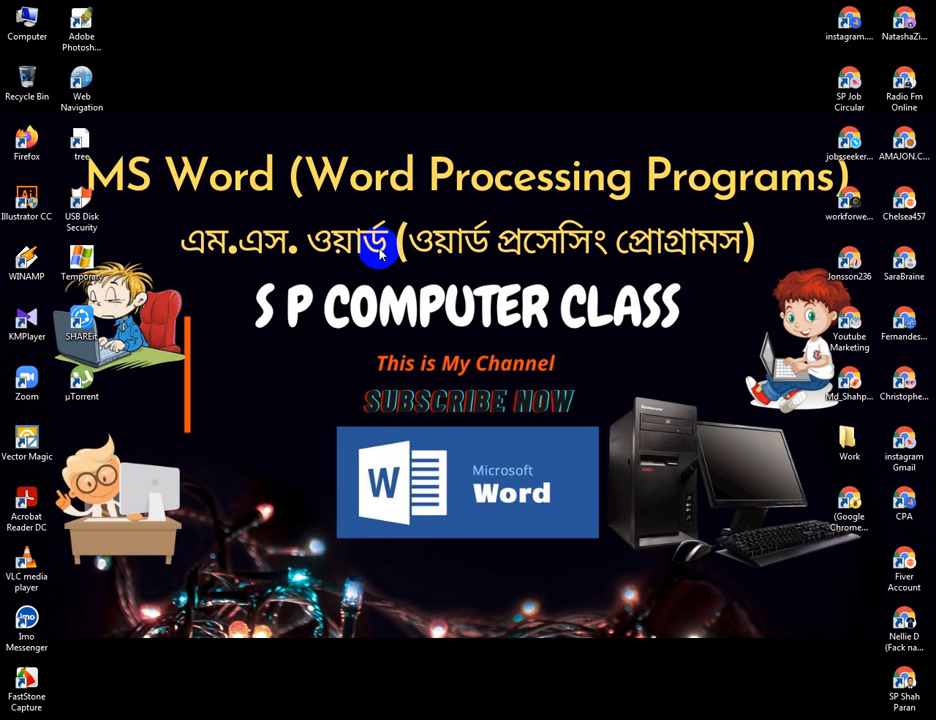
Launch Microsoft Office Word 2007 from the installed Microsoft Office programs
key(super)
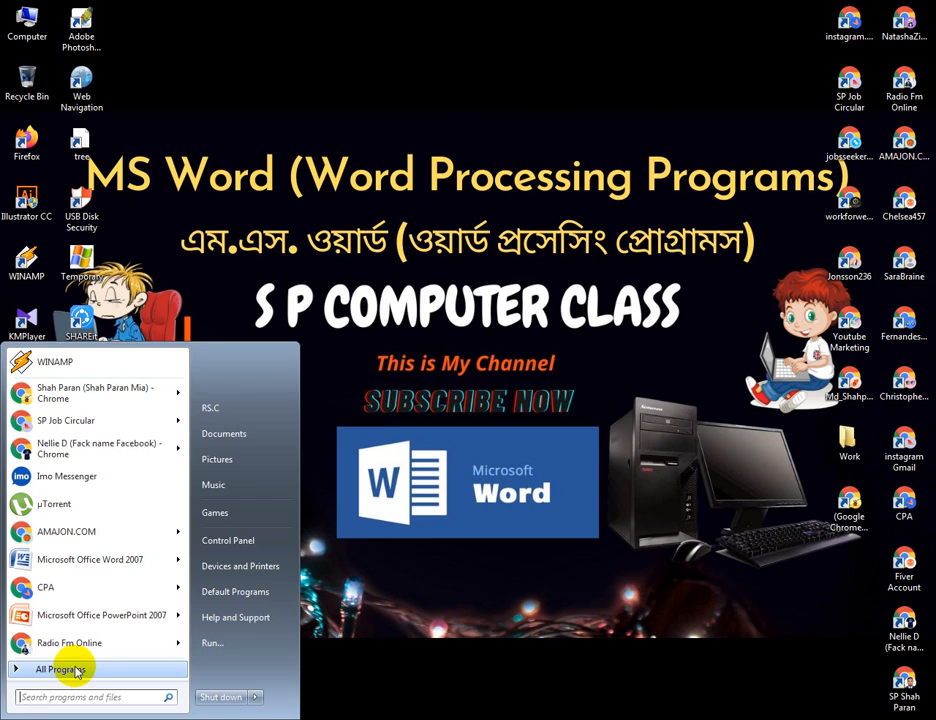
click(70, 668)
click(92, 510)
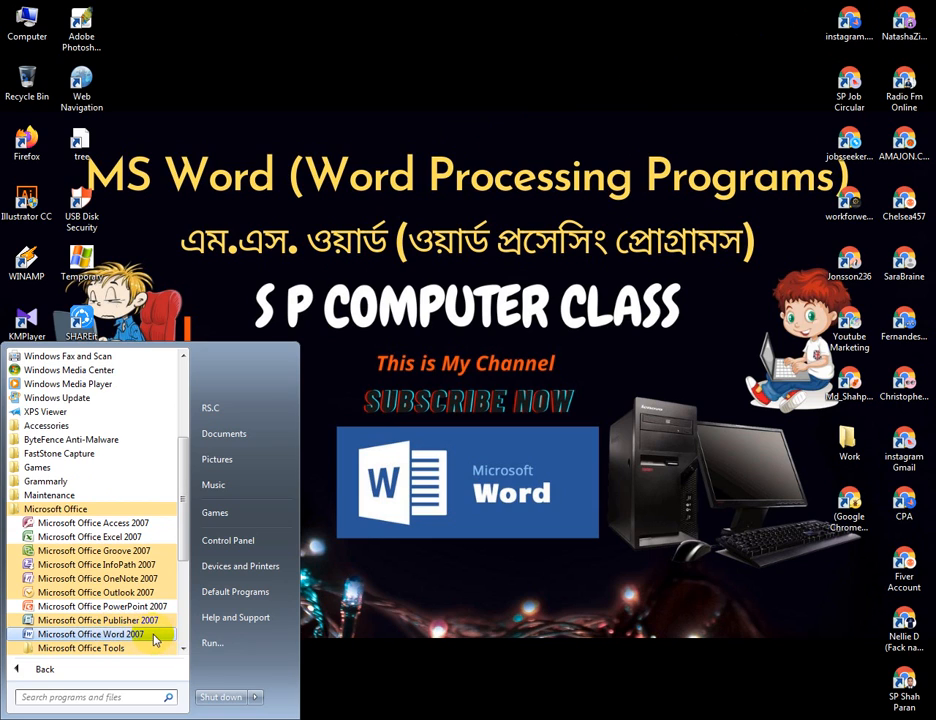
click(155, 636)
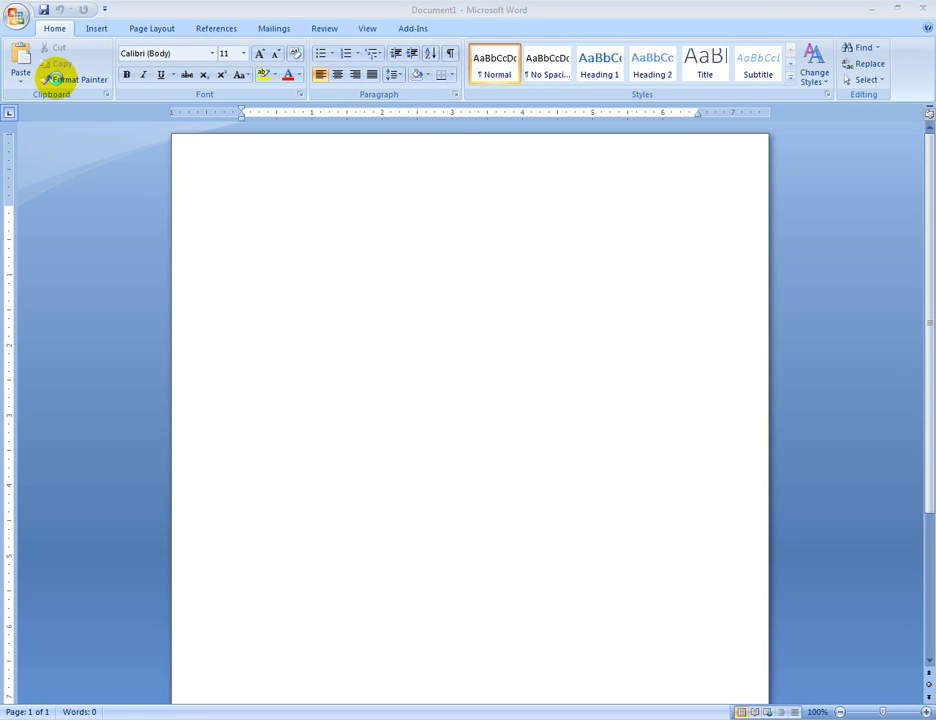
Open the saved document MS WORD 1ST CLASS from the Documents library
key(ctrl+o)
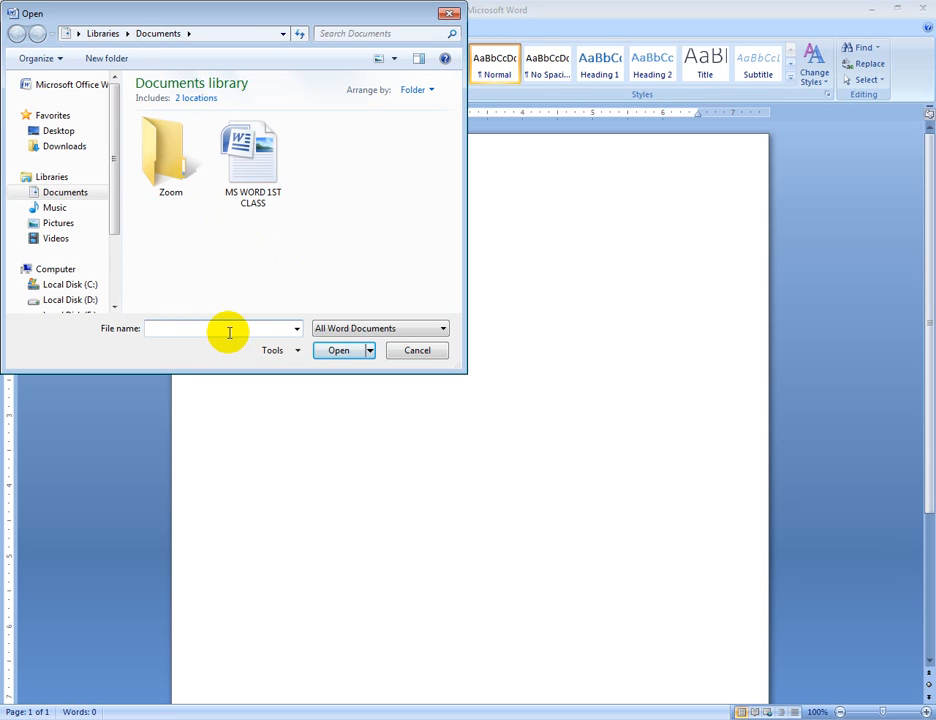
text(m)
key(BackSpace)
text(Ms)
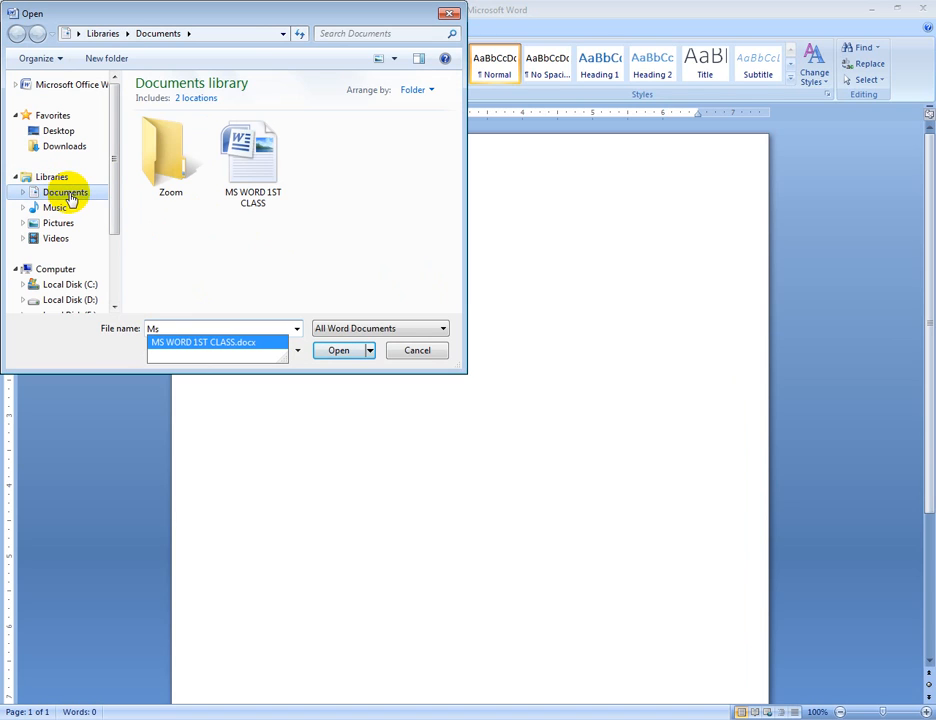
click(219, 343)
click(336, 350)
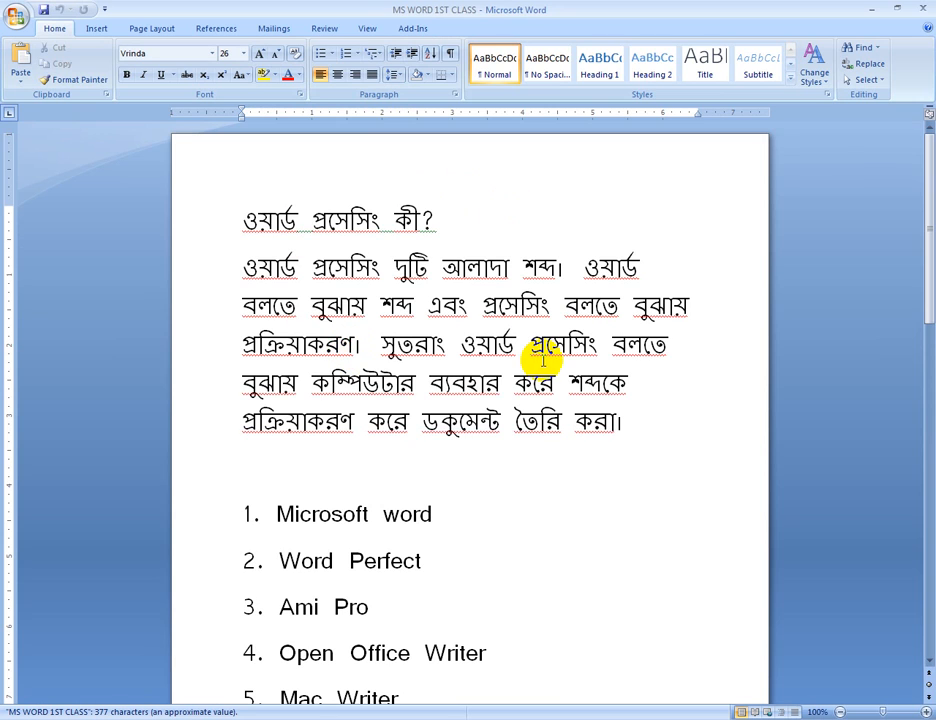
Add the heading "Office Button/ File" below the second page's list, leaving one blank line after "9. Arrow Key"
scroll(541, 362, down, 1)
scroll(537, 362, down, 10)
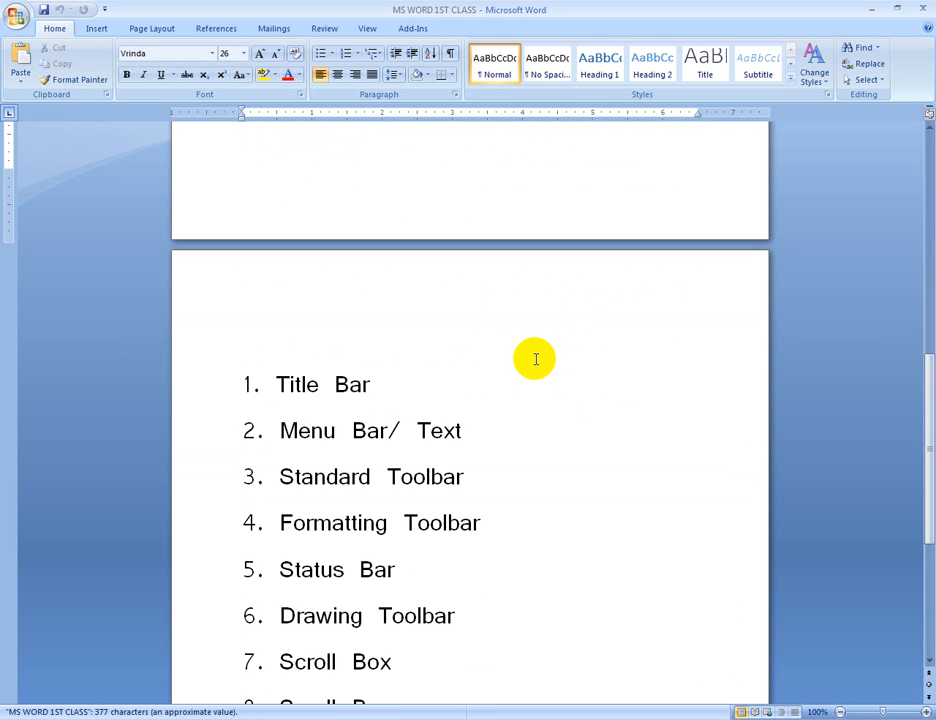
scroll(535, 355, up, 2)
scroll(530, 351, down, 3)
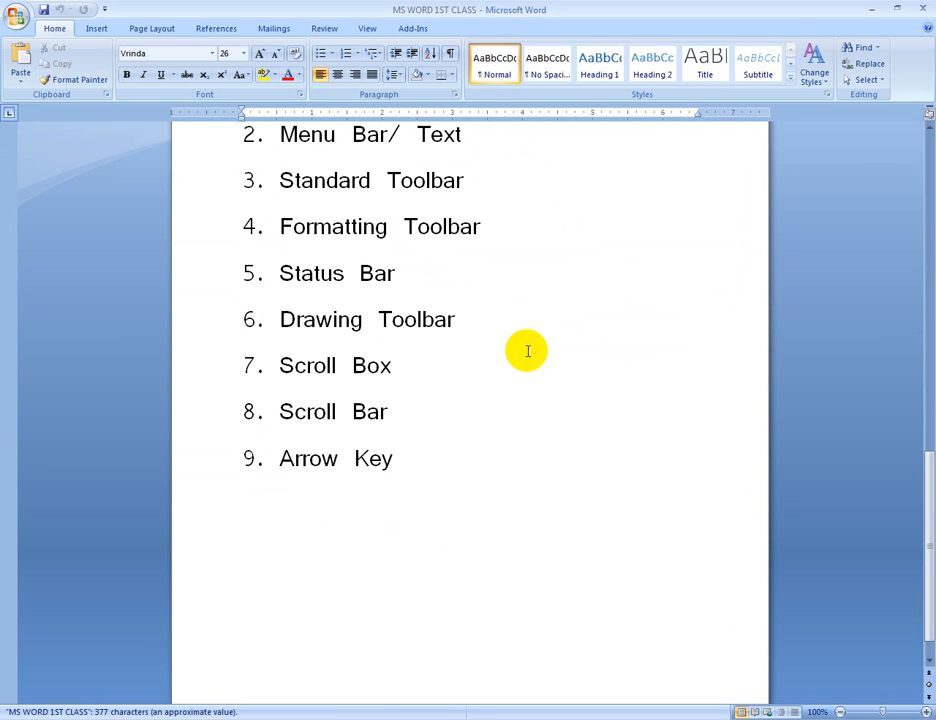
click(424, 482)
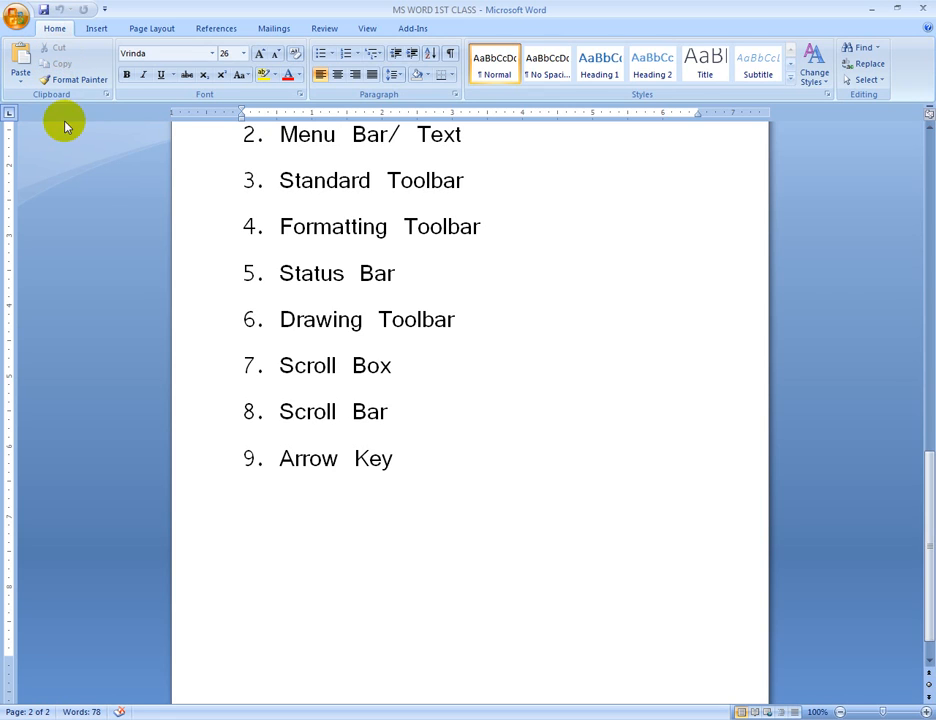
click(428, 474)
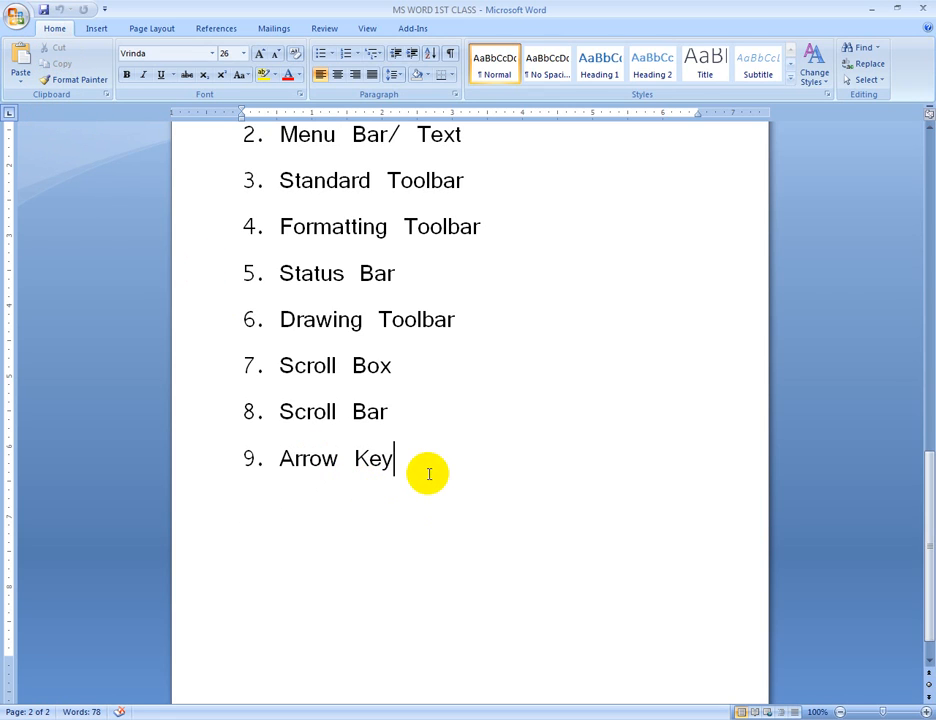
key(Return)
key(Return)
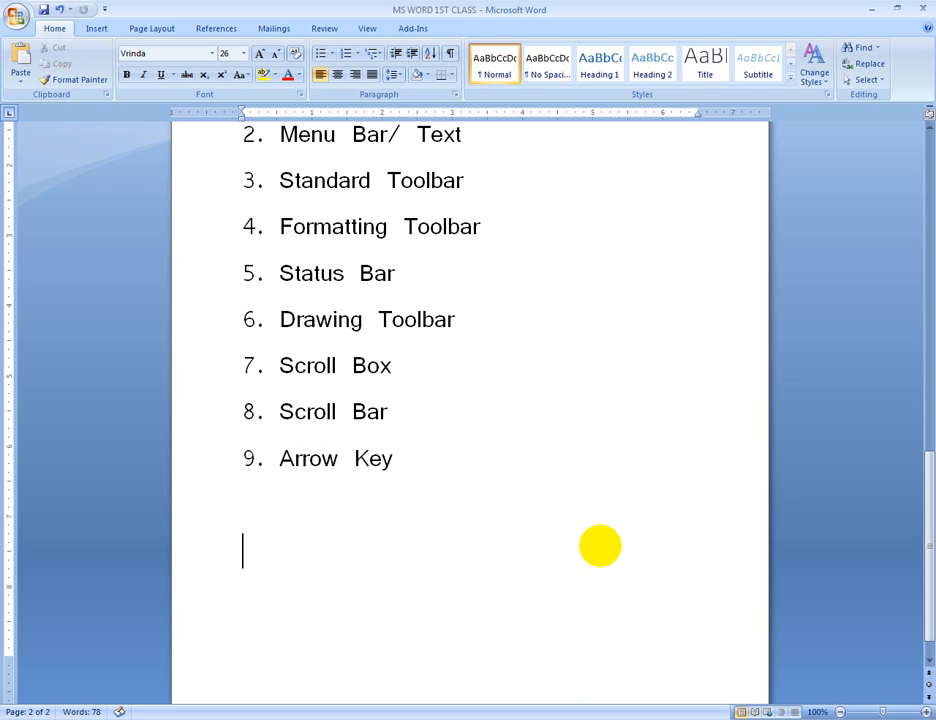
text(Office)
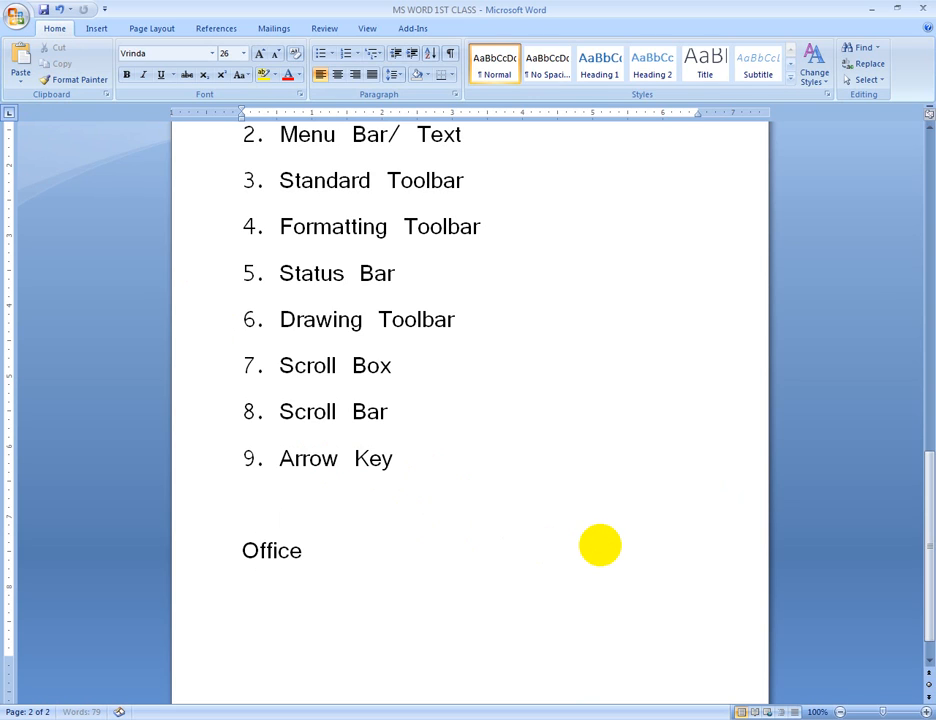
text( Button/ )
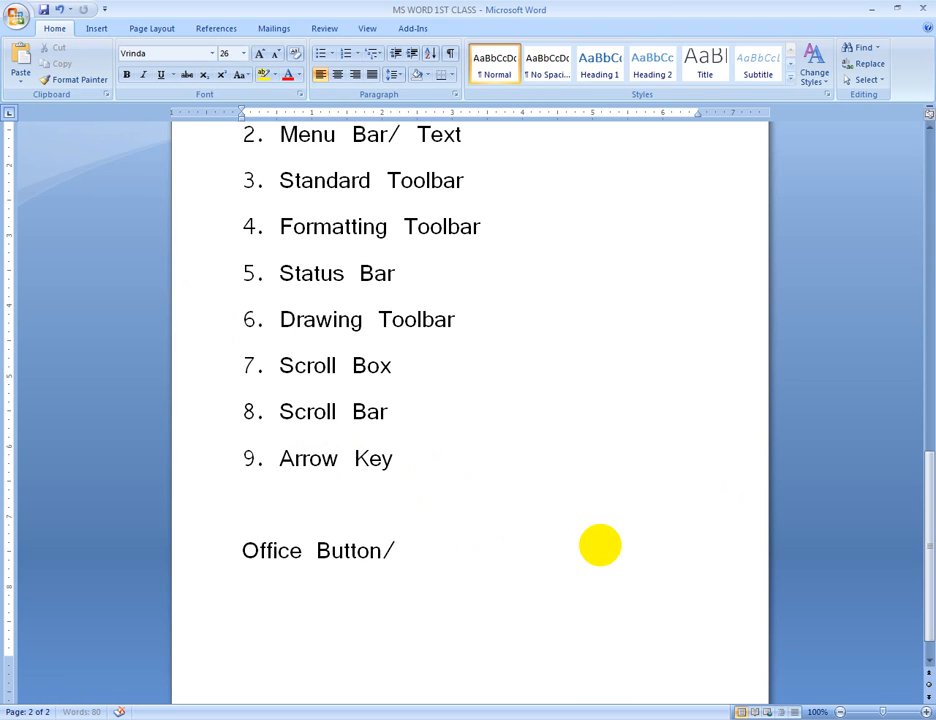
text(File)
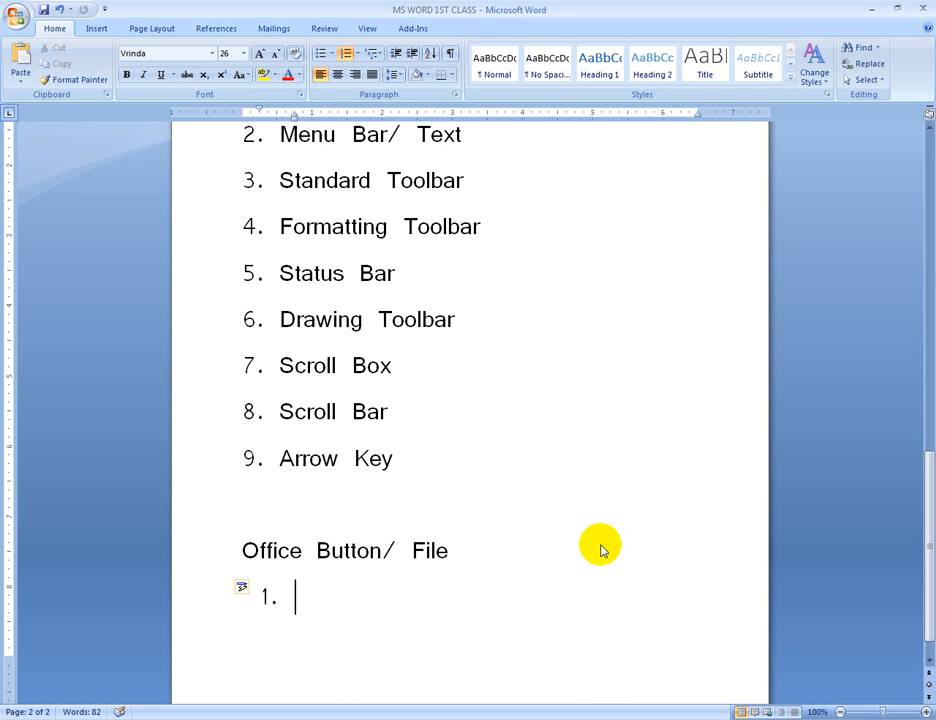
Fill the numbered list under the "Office Button/ File" heading with the items New, Open and Save
text(New)
key(Return)
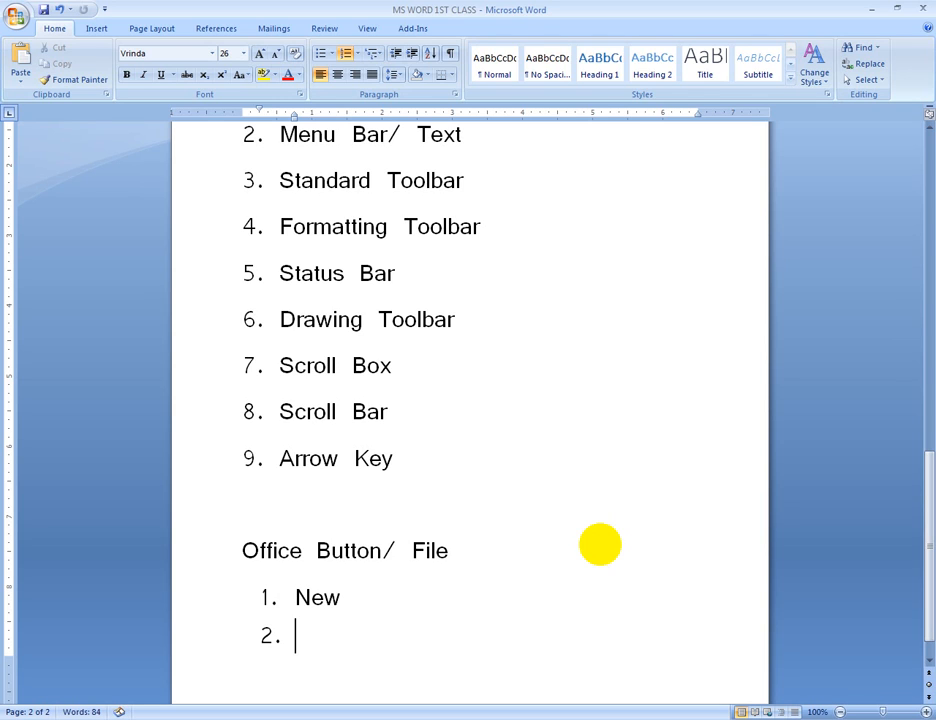
text(Open)
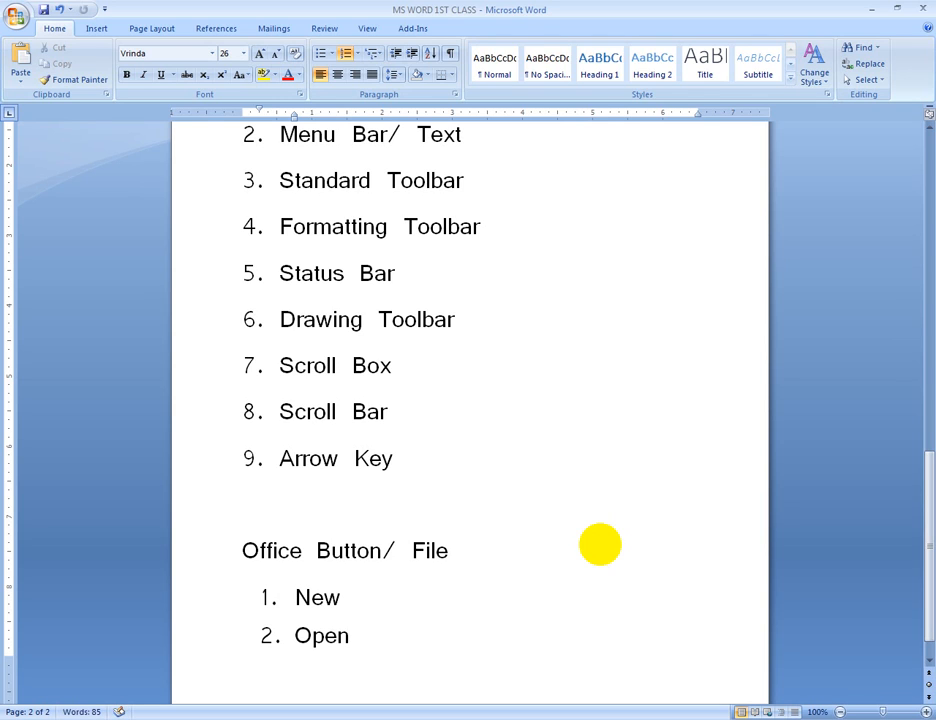
key(Return)
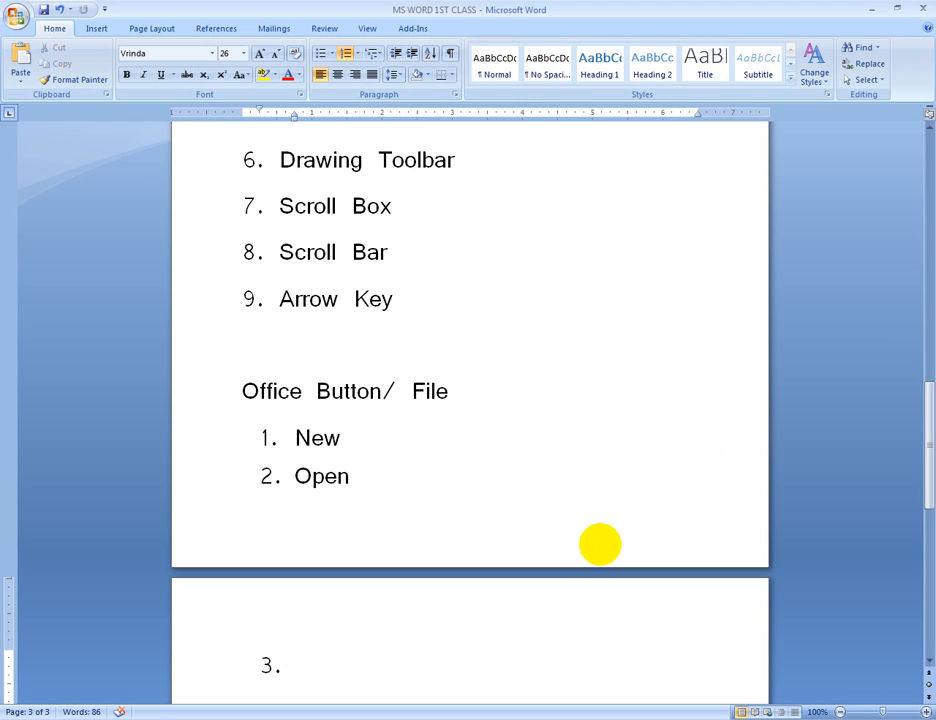
text(Save)
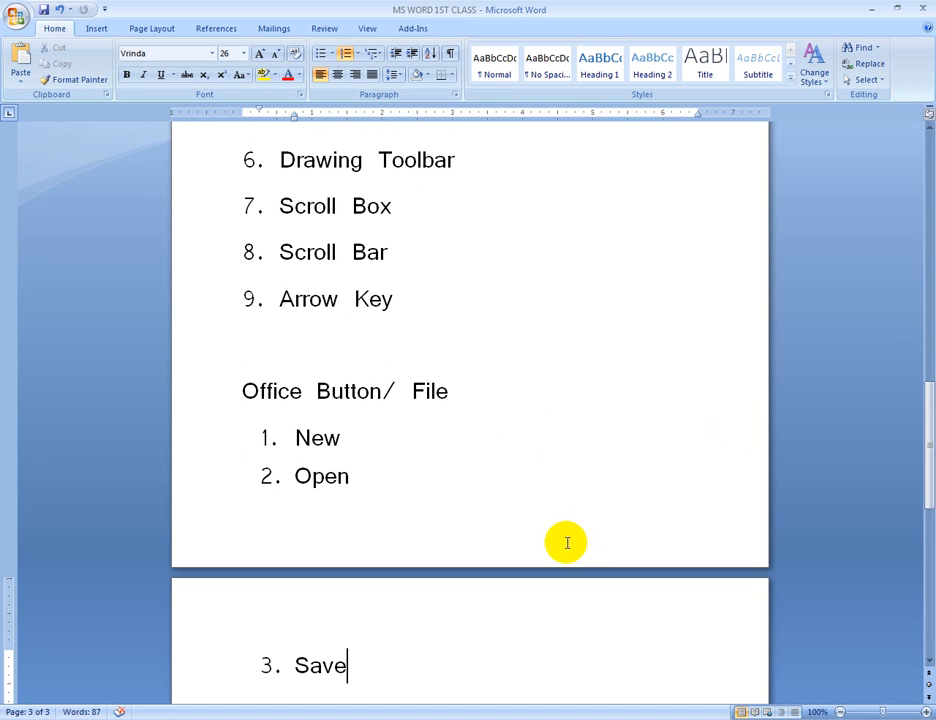
Look over the "Office Button/ File" section and its numbered list across the second and third pages
scroll(568, 541, down, 2)
scroll(568, 541, up, 3)
scroll(565, 541, down, 1)
scroll(565, 541, down, 1)
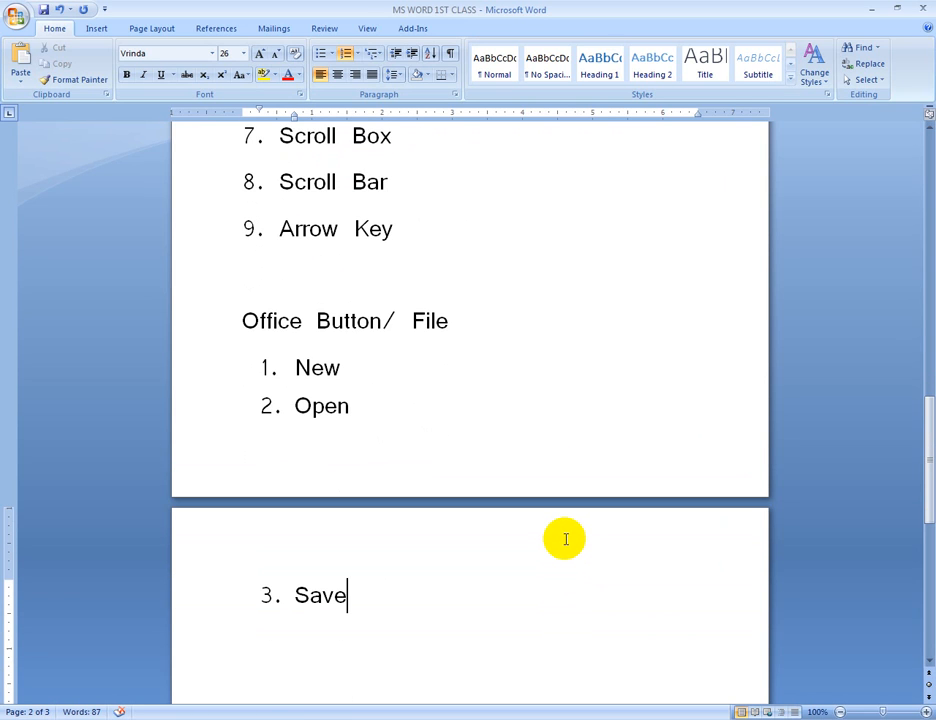
scroll(565, 541, up, 4)
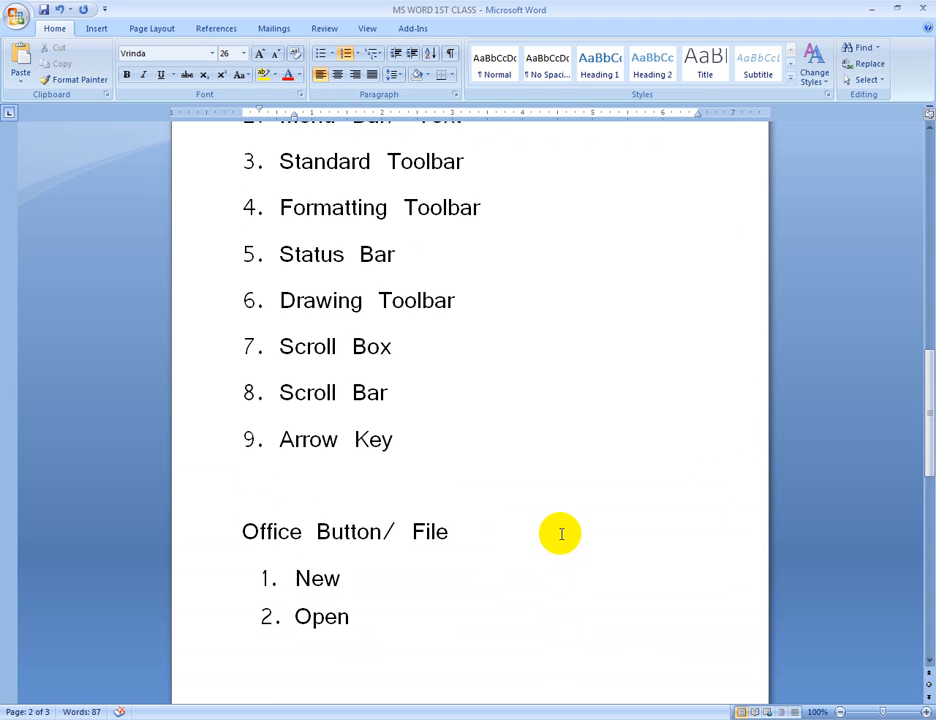
click(404, 498)
scroll(404, 498, down, 3)
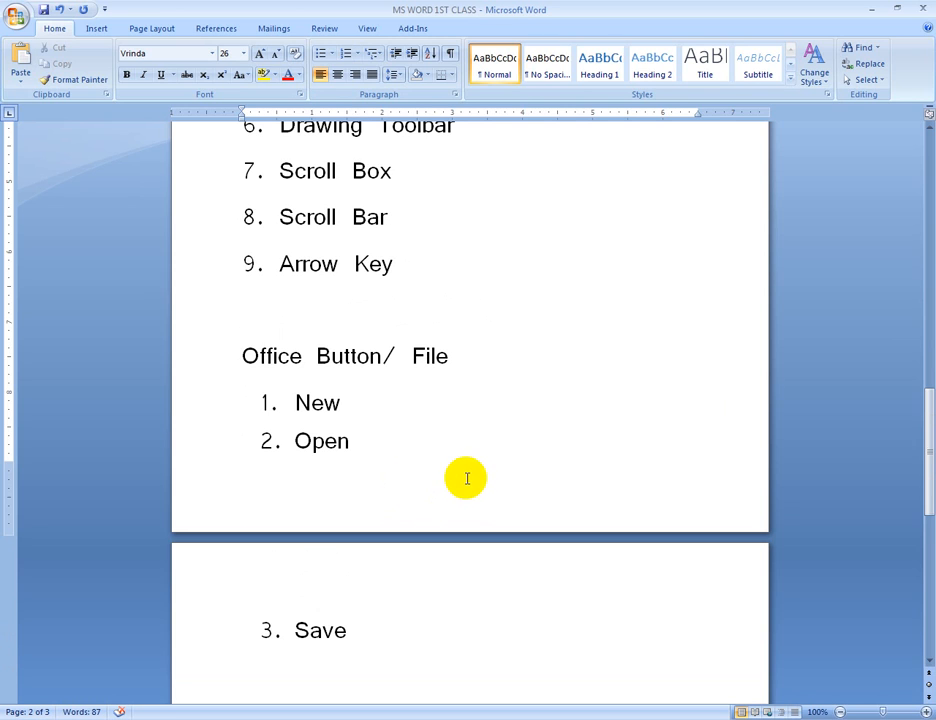
scroll(466, 478, down, 1)
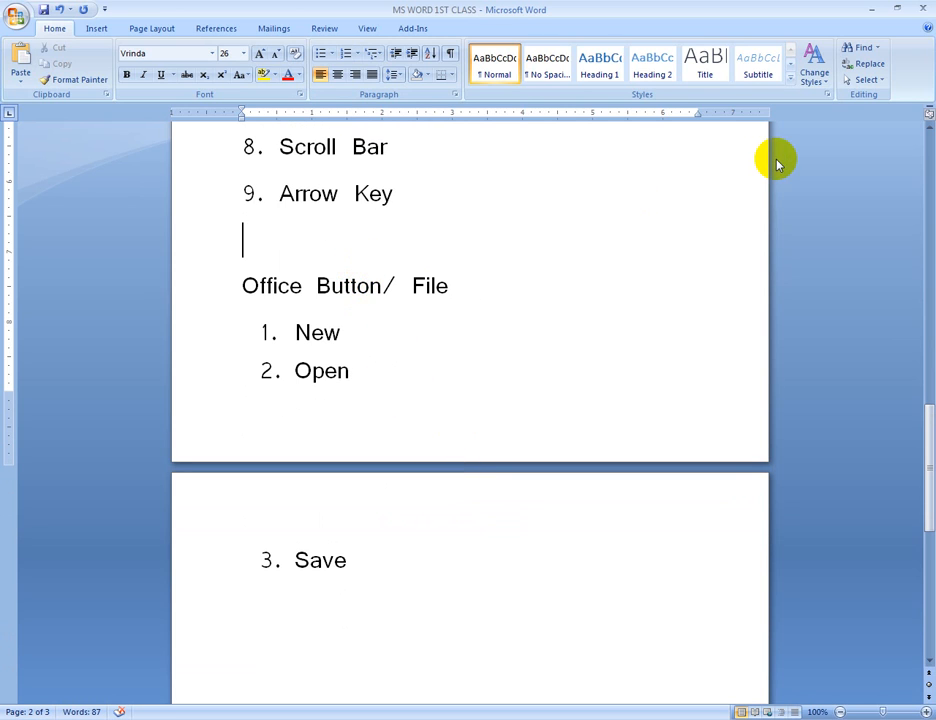